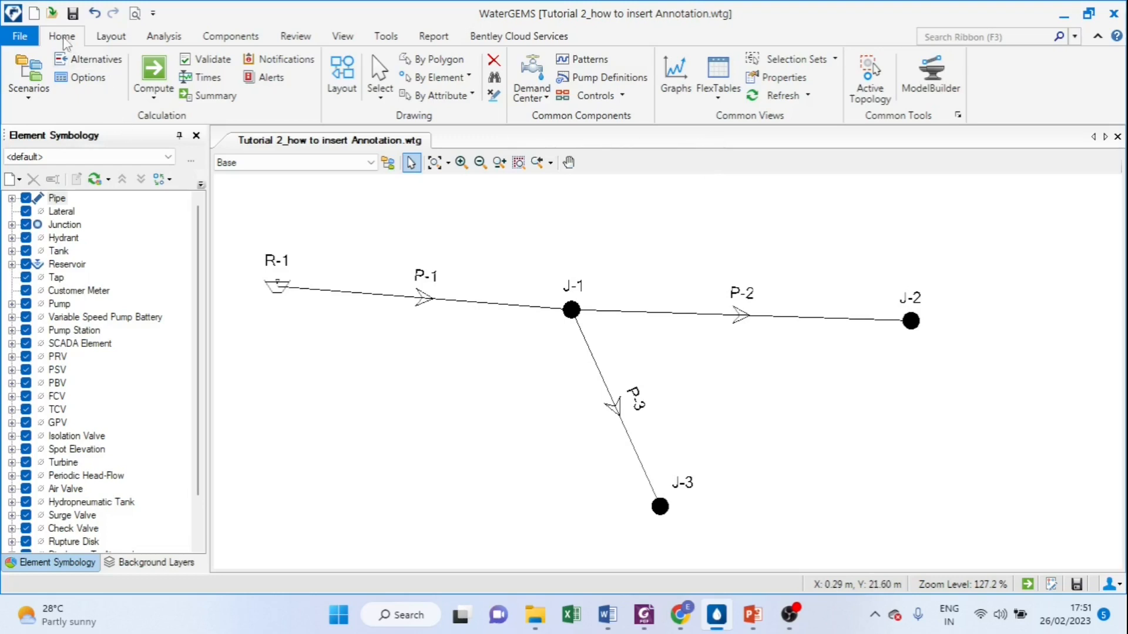
# Step: Set the unit of the Pressure column in the junction FlexTable to m H2O and close the table
pyautogui.click(719, 101)
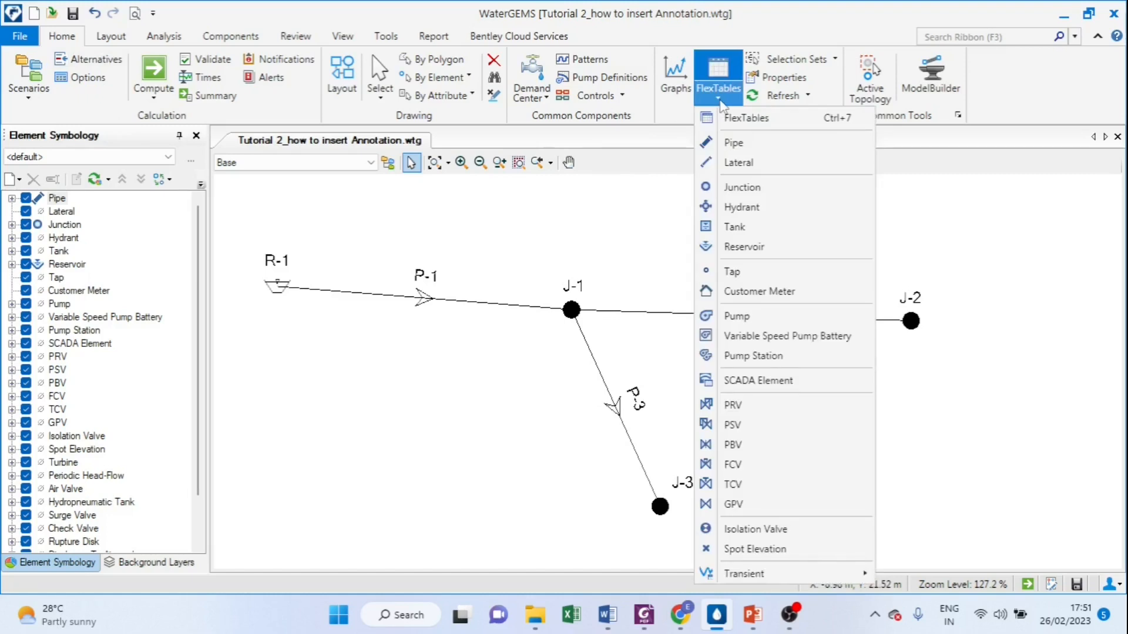
pyautogui.click(743, 188)
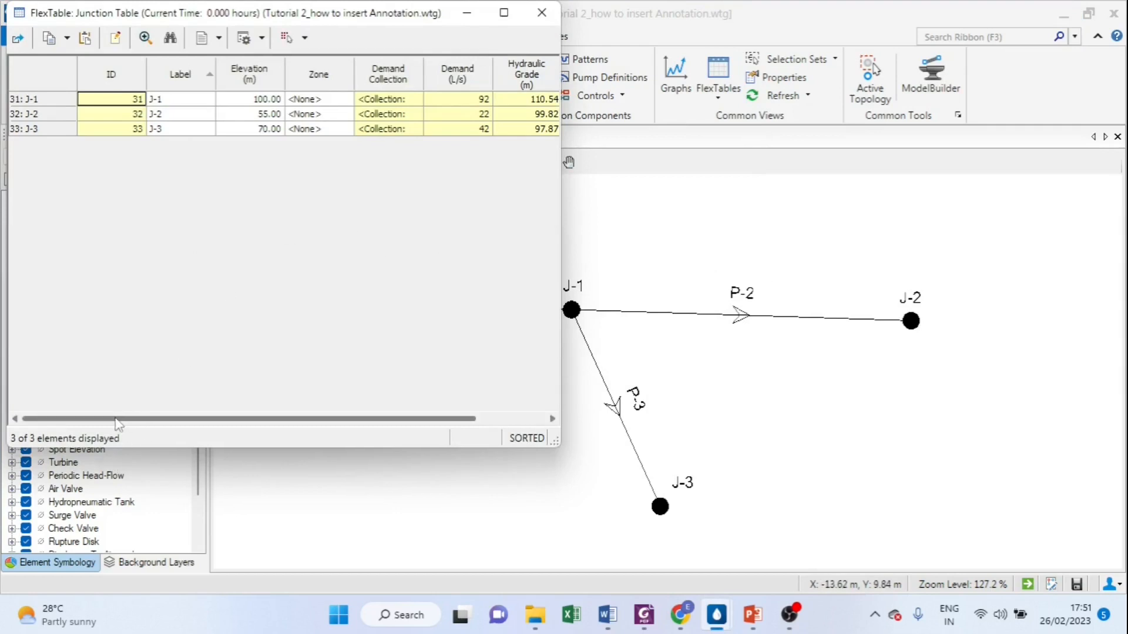
pyautogui.moveTo(116, 421); pyautogui.dragTo(199, 421)
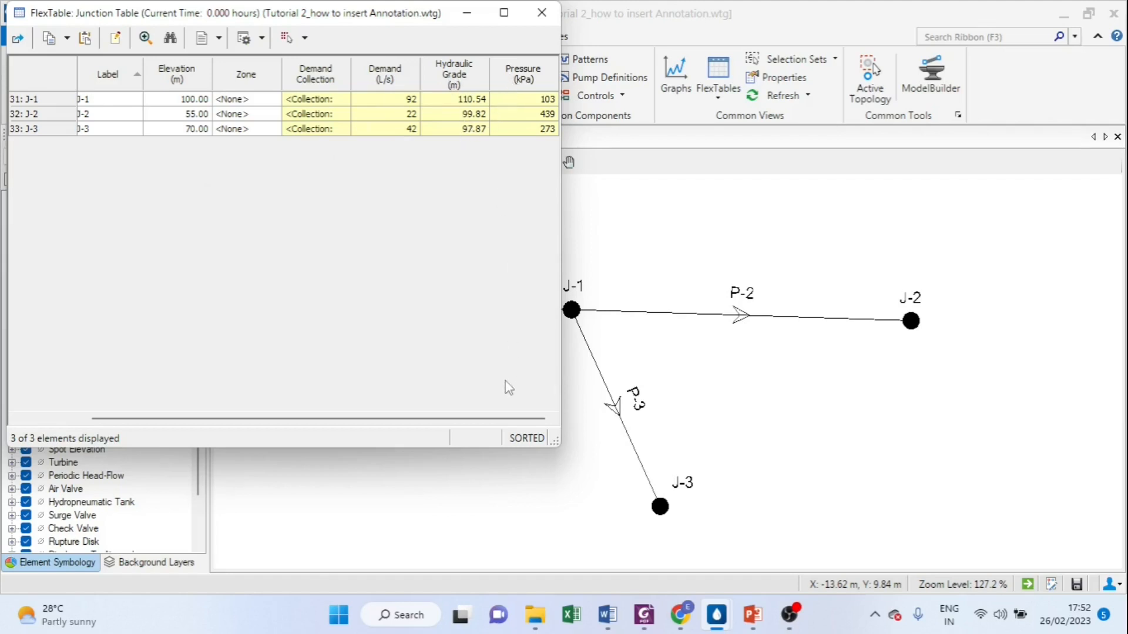
pyautogui.rightClick(524, 77)
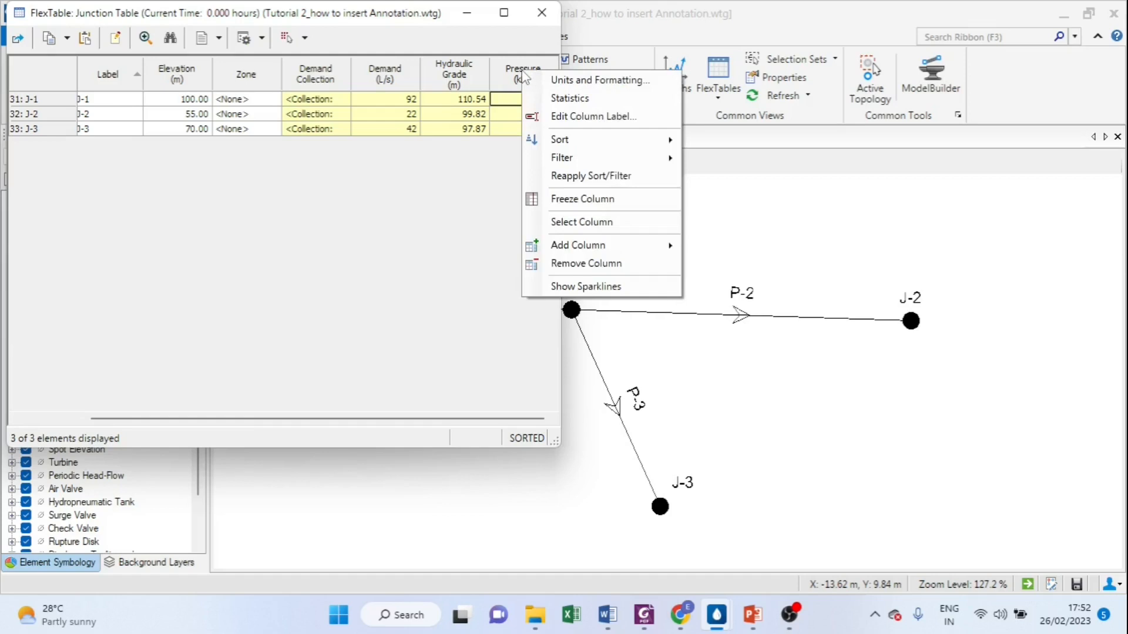
pyautogui.click(599, 80)
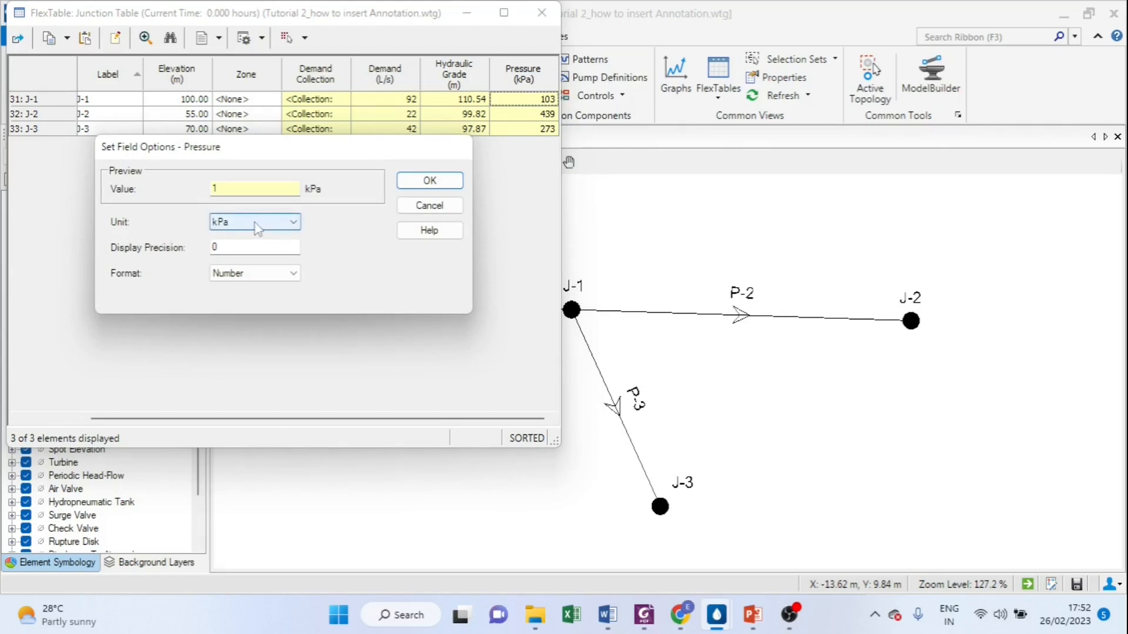
pyautogui.click(293, 223)
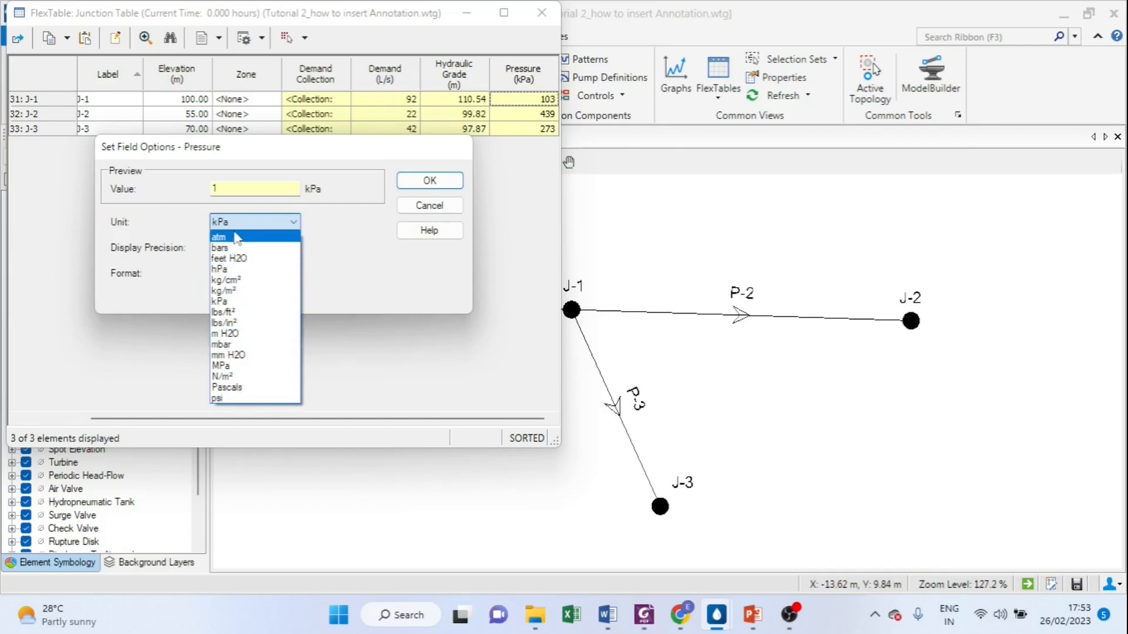
pyautogui.click(232, 335)
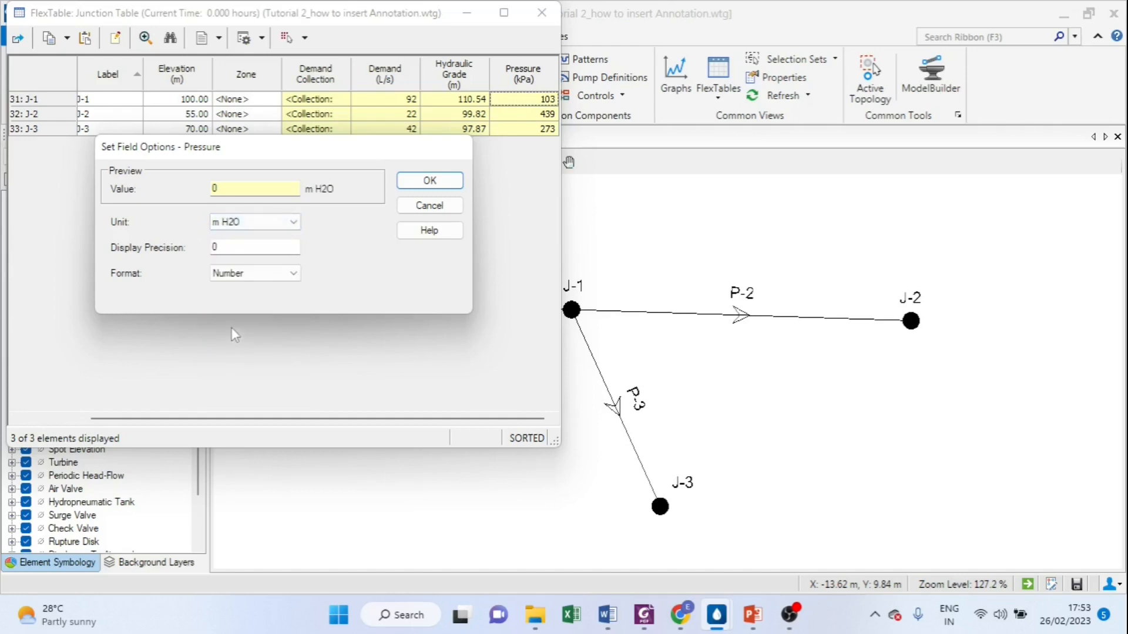
pyautogui.click(433, 182)
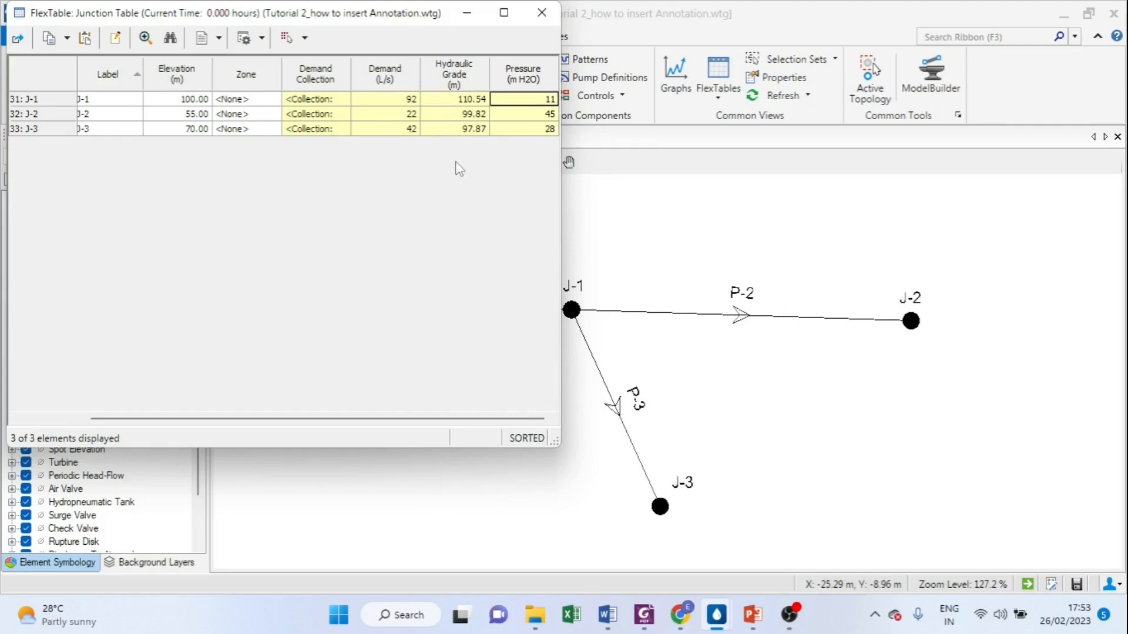
pyautogui.click(541, 12)
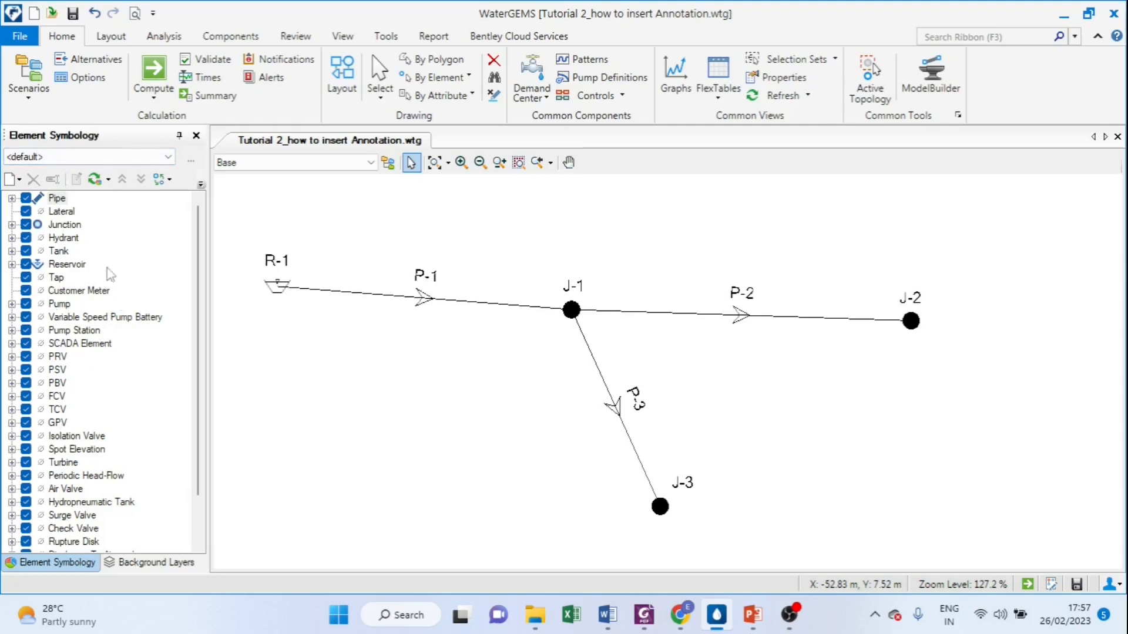
pyautogui.click(71, 267)
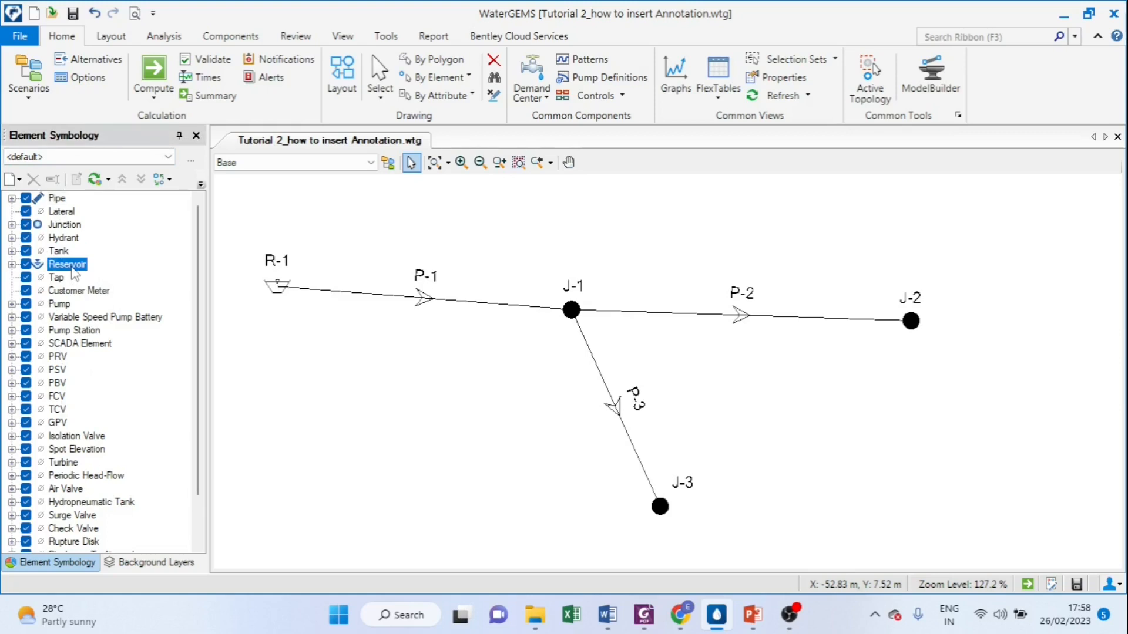
pyautogui.rightClick(74, 273)
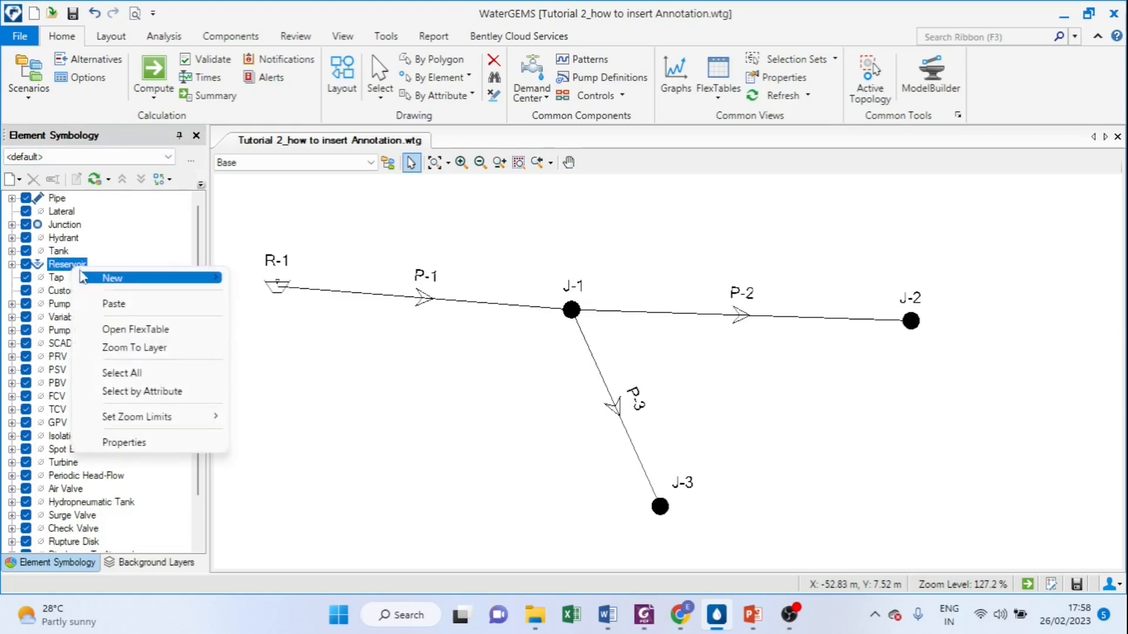
pyautogui.moveTo(97, 278)
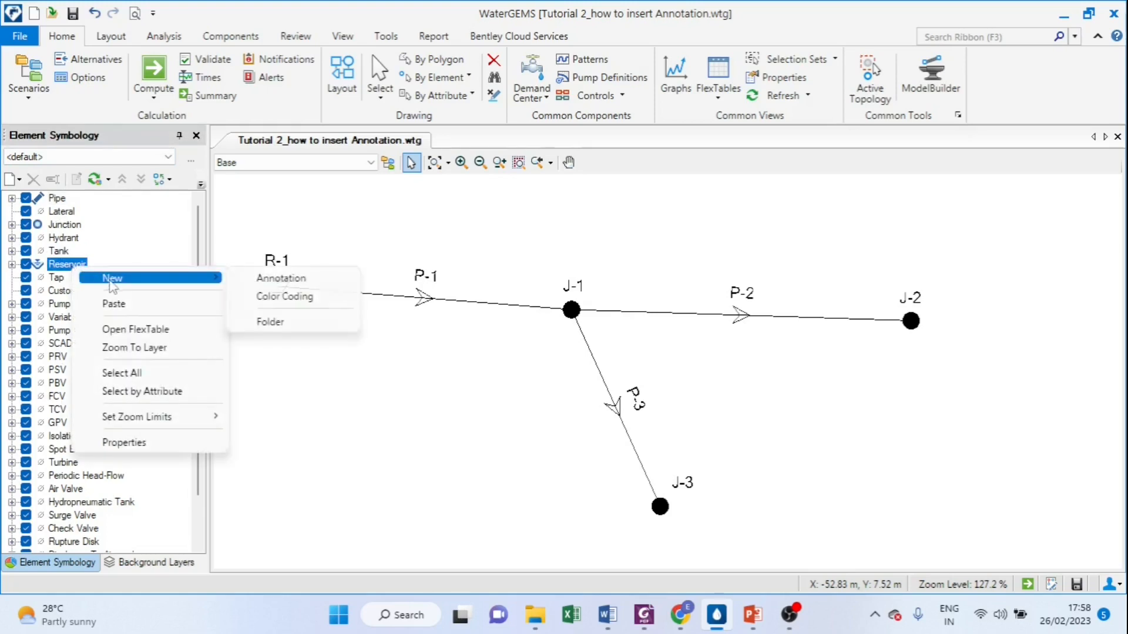
pyautogui.click(299, 281)
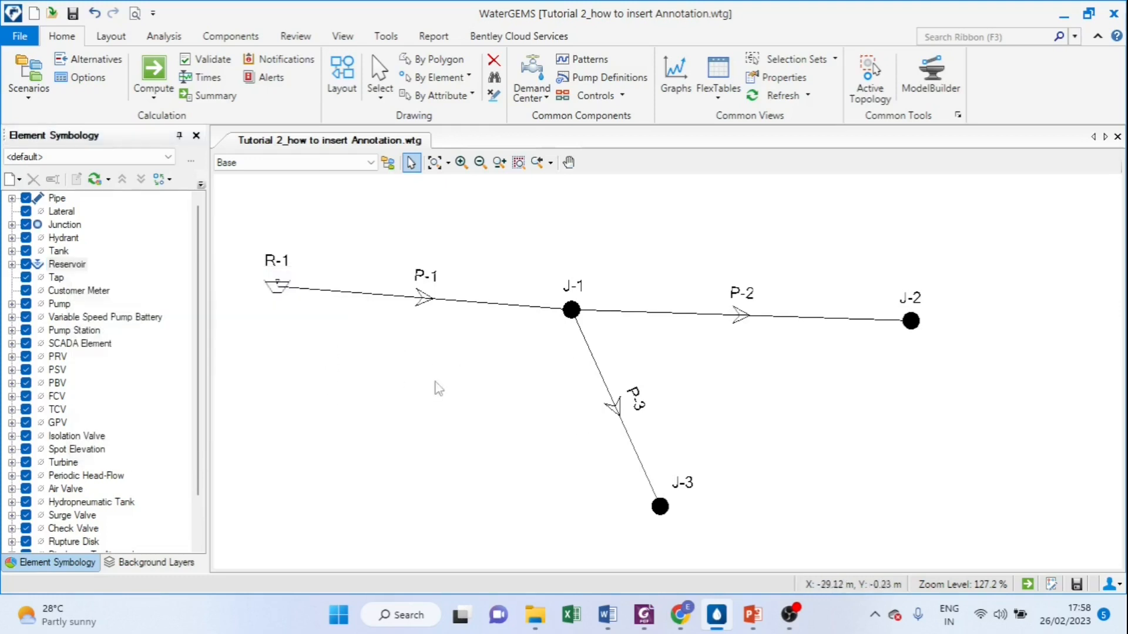
# Step: Add an annotation to the Reservoir element type showing the Elevation field with the prefix "Elev=" and apply it
pyautogui.click(67, 264)
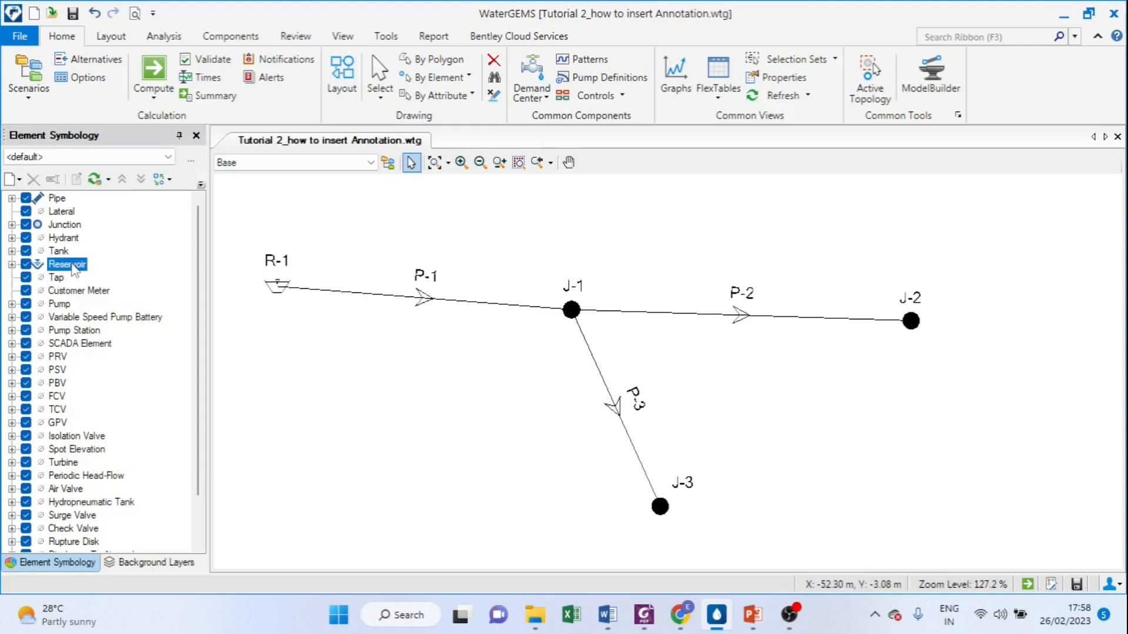
pyautogui.rightClick(74, 269)
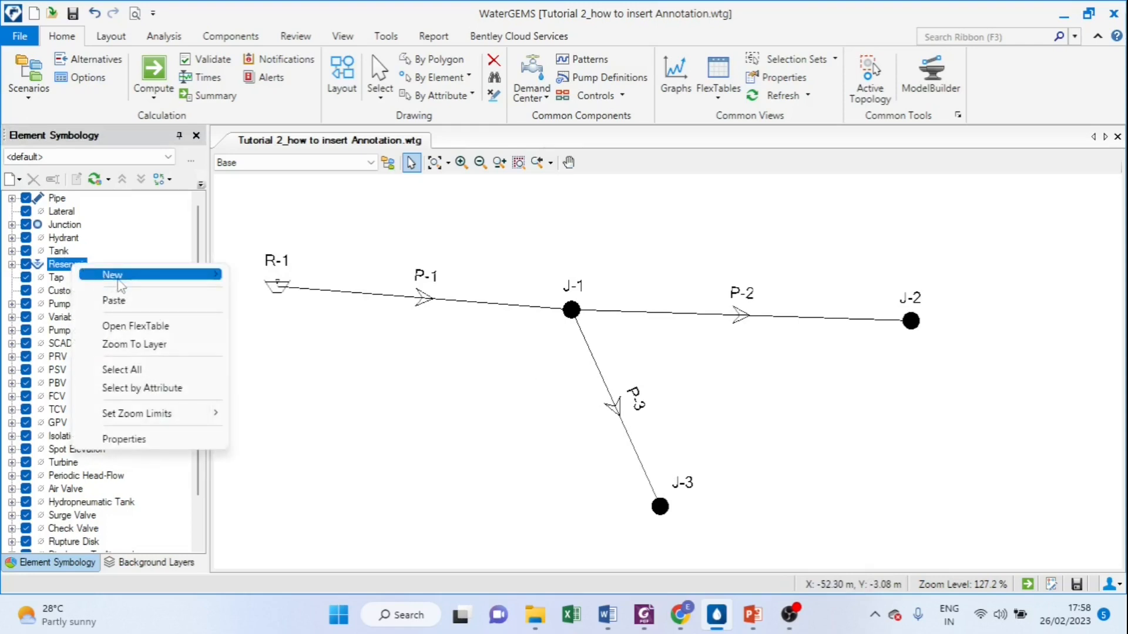
pyautogui.moveTo(120, 279)
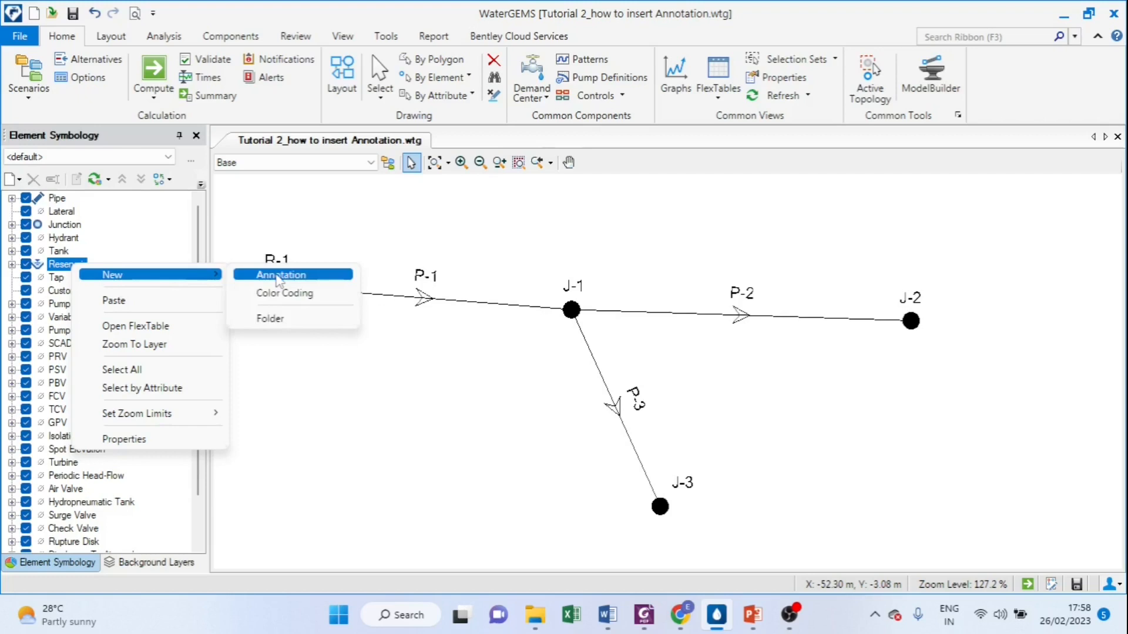
pyautogui.click(278, 276)
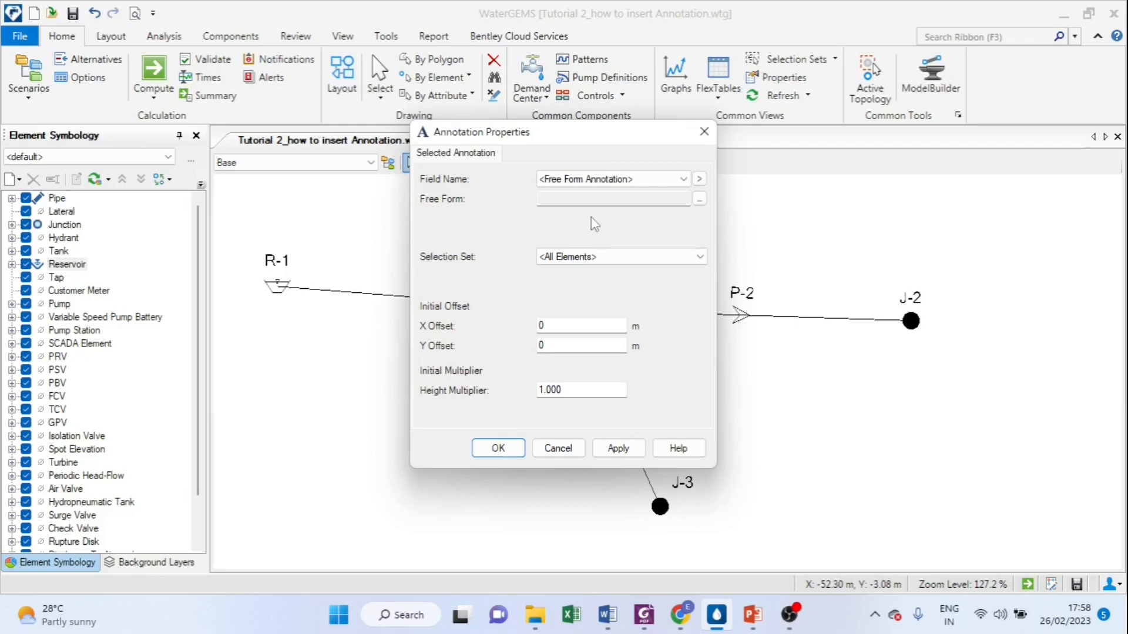
pyautogui.click(682, 182)
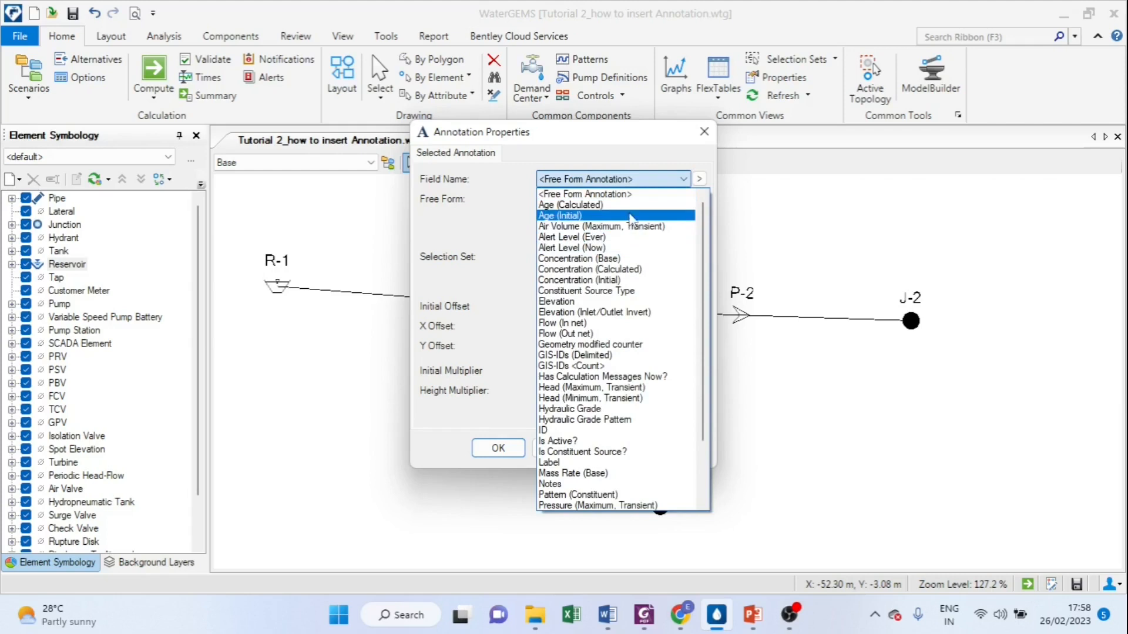
pyautogui.scroll(-3, 632, 235)
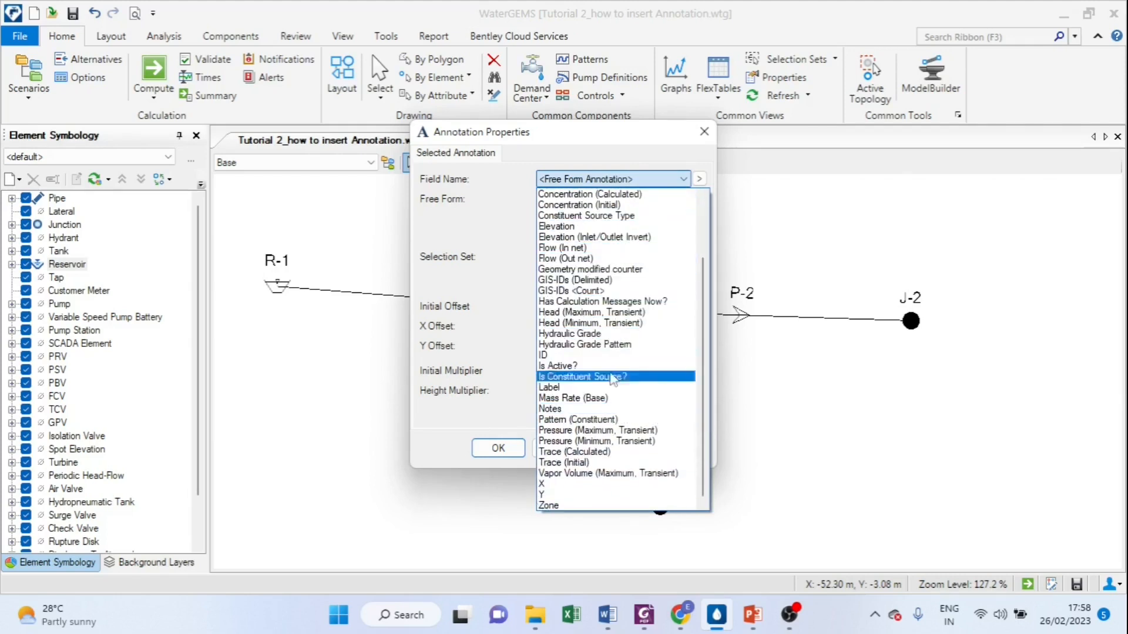
pyautogui.click(579, 227)
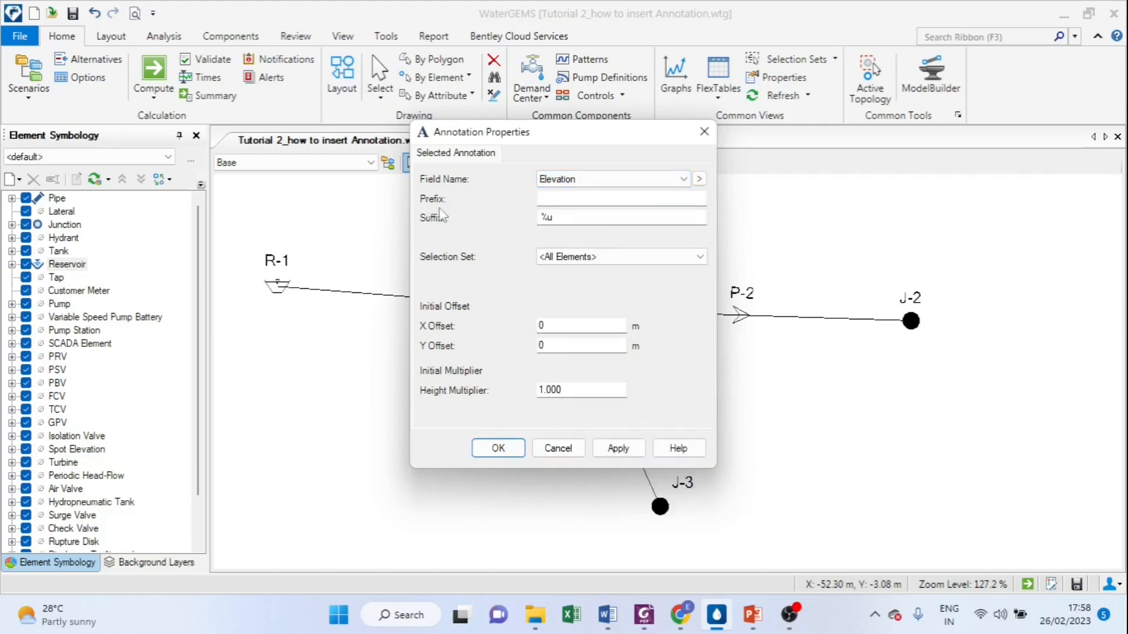
pyautogui.click(561, 199)
pyautogui.write('Elev=')
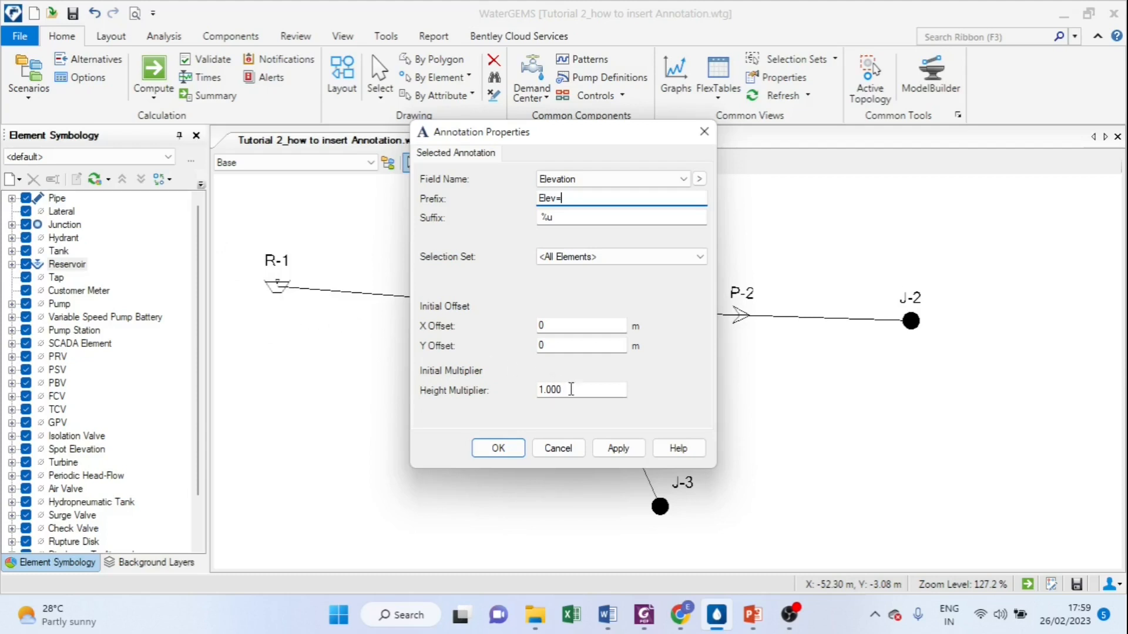
pyautogui.click(622, 453)
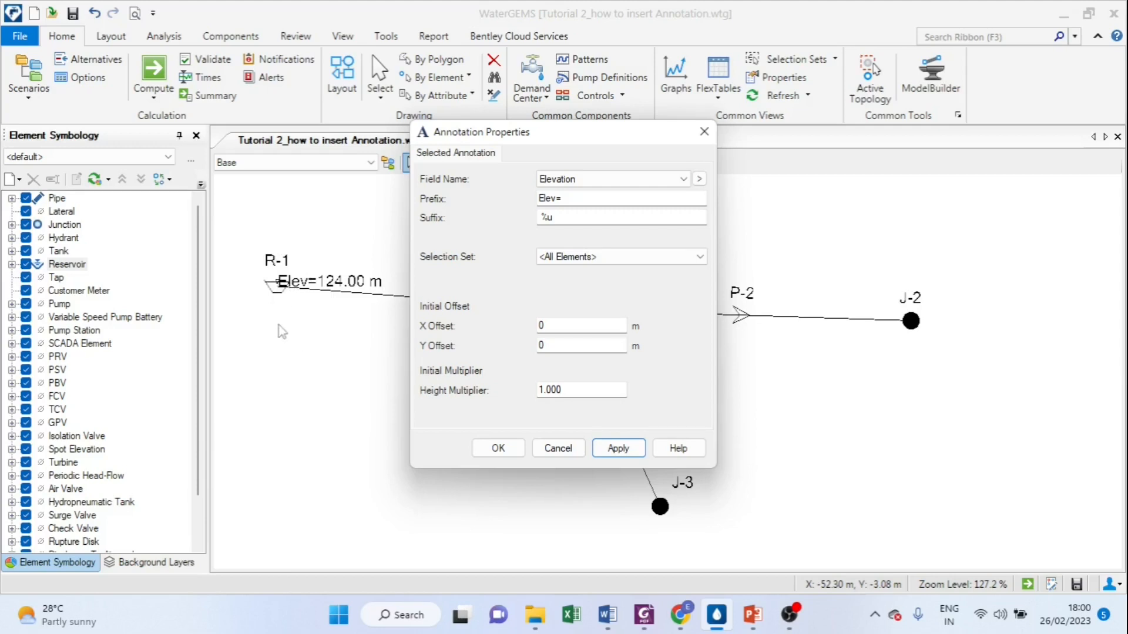
# Step: Offset the reservoir's elevation annotation by -2 m in X and -3 m in Y
pyautogui.click(549, 344)
pyautogui.write('-3')
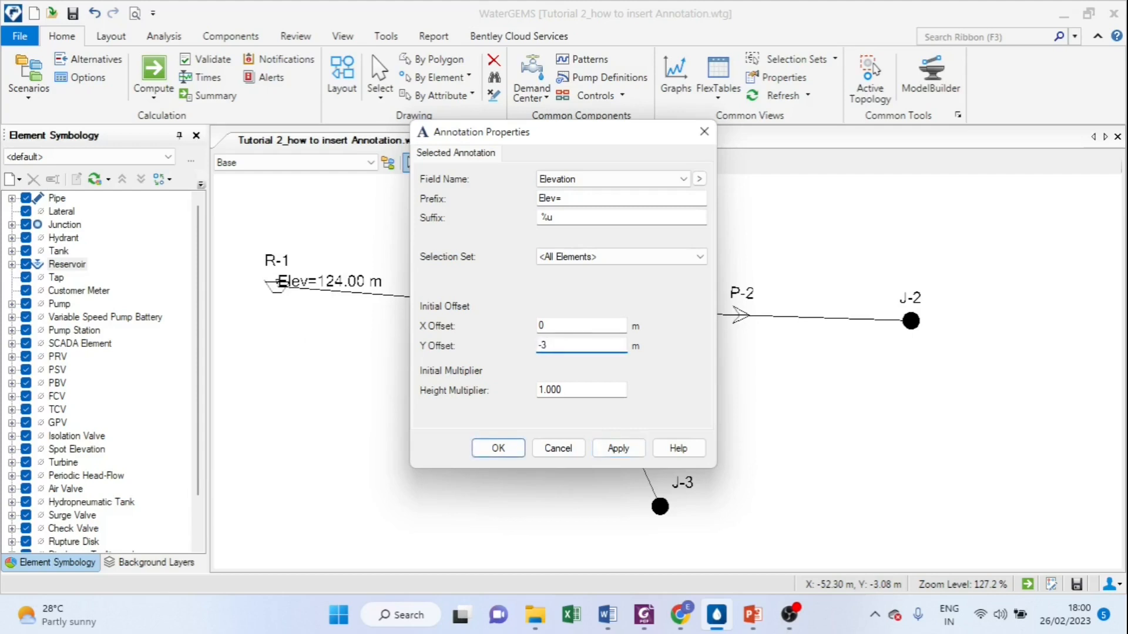
pyautogui.click(620, 451)
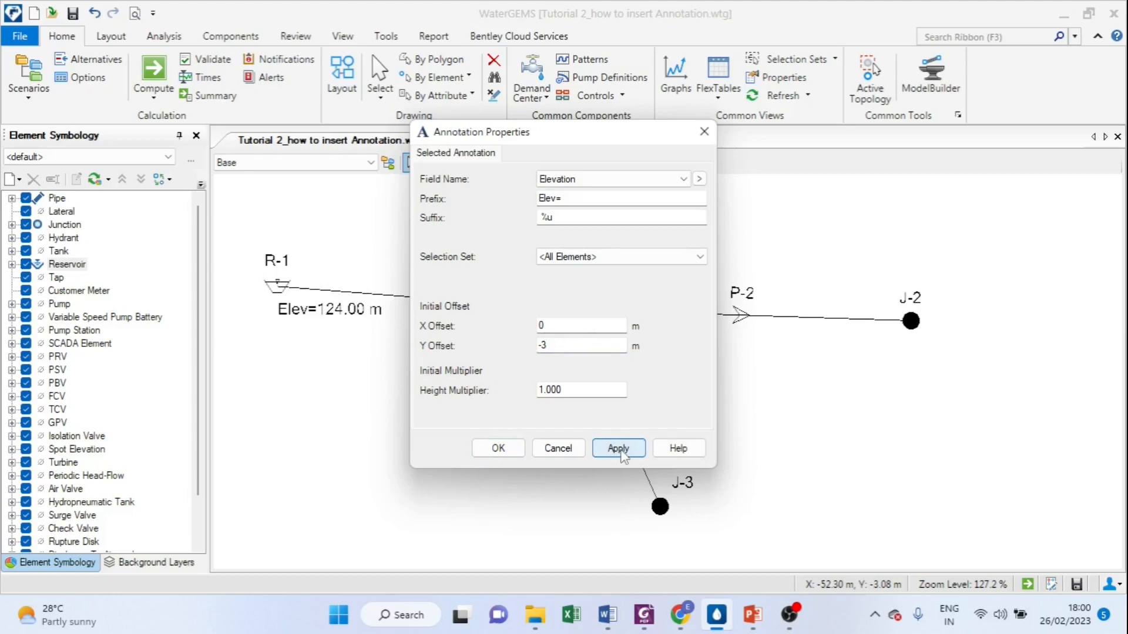
pyautogui.click(560, 325)
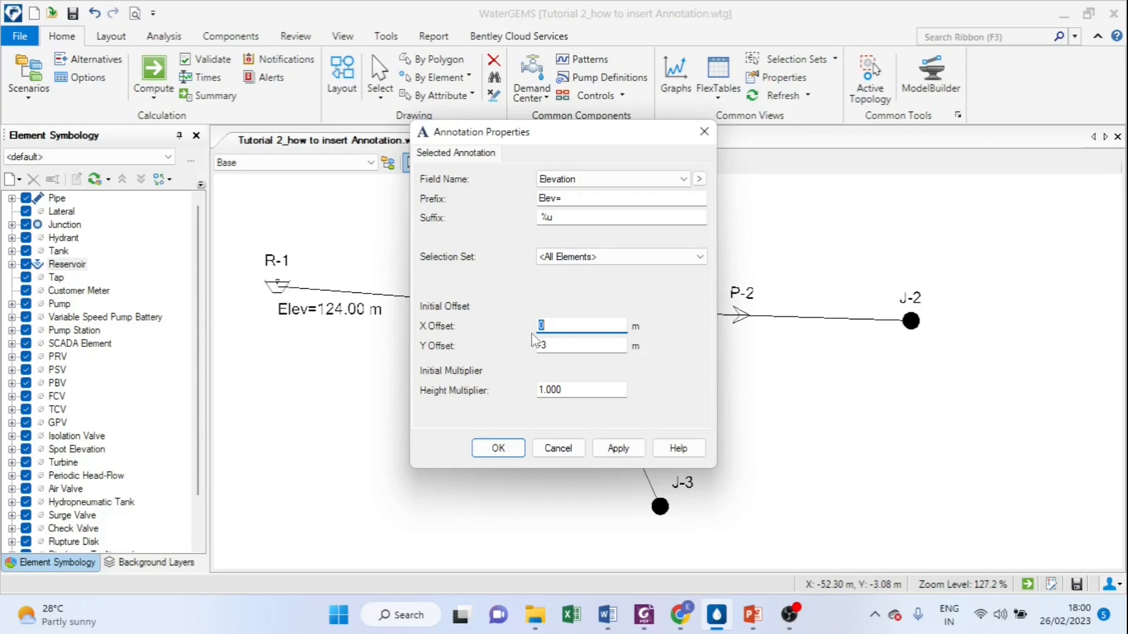
pyautogui.write('-2')
pyautogui.click(619, 453)
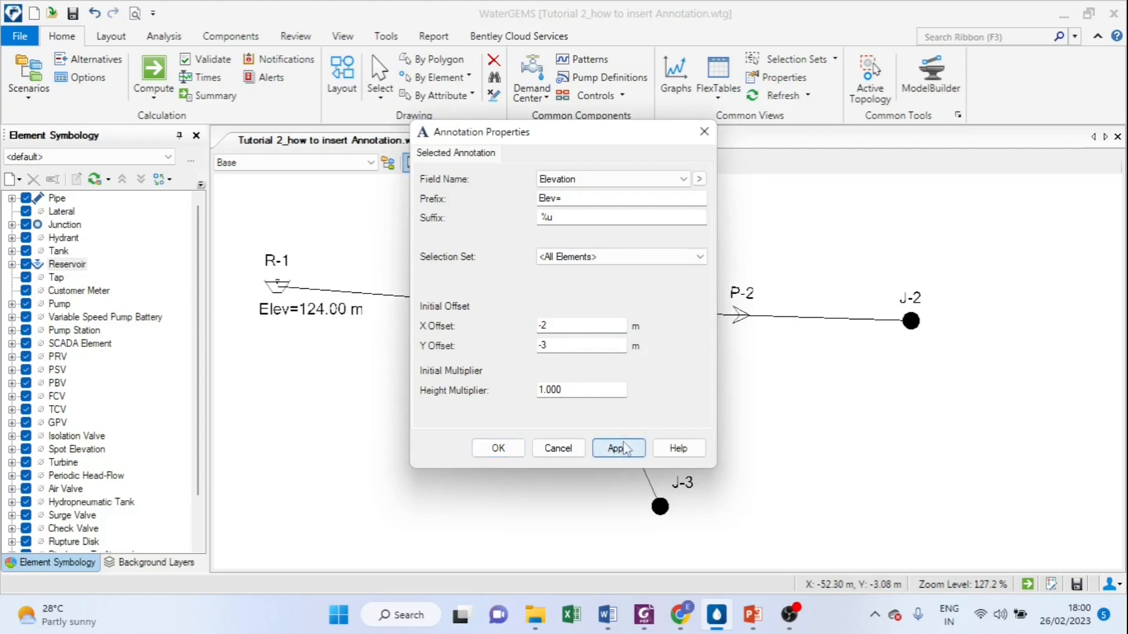
pyautogui.click(499, 448)
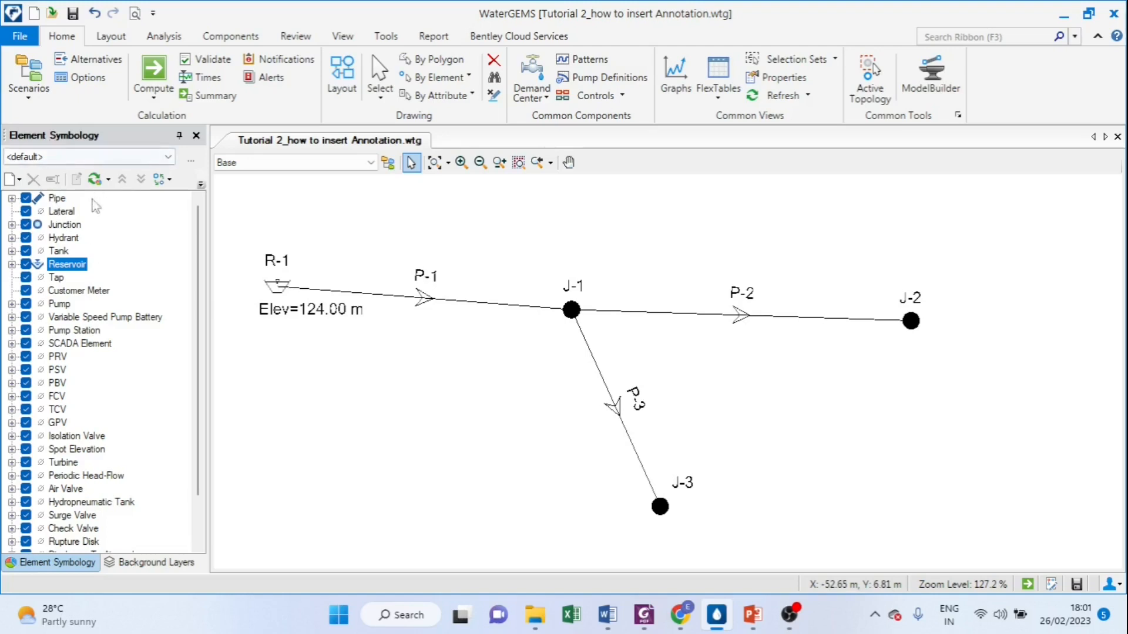
# Step: Create a new annotation for the Pipe element type showing the Length field with the prefix "L="
pyautogui.click(57, 198)
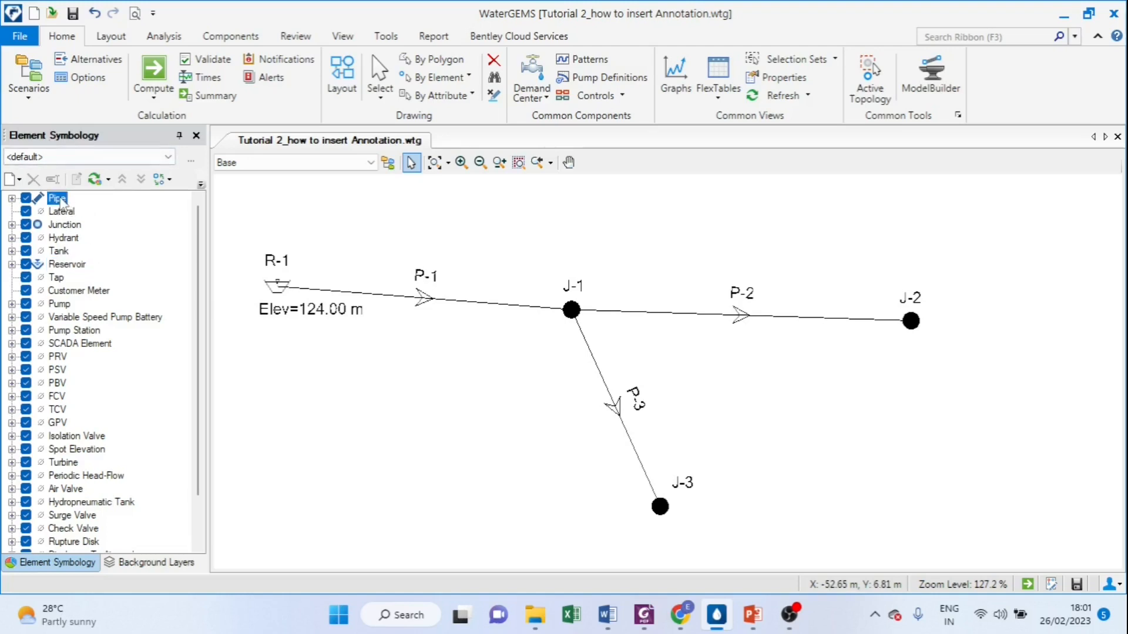
pyautogui.rightClick(62, 204)
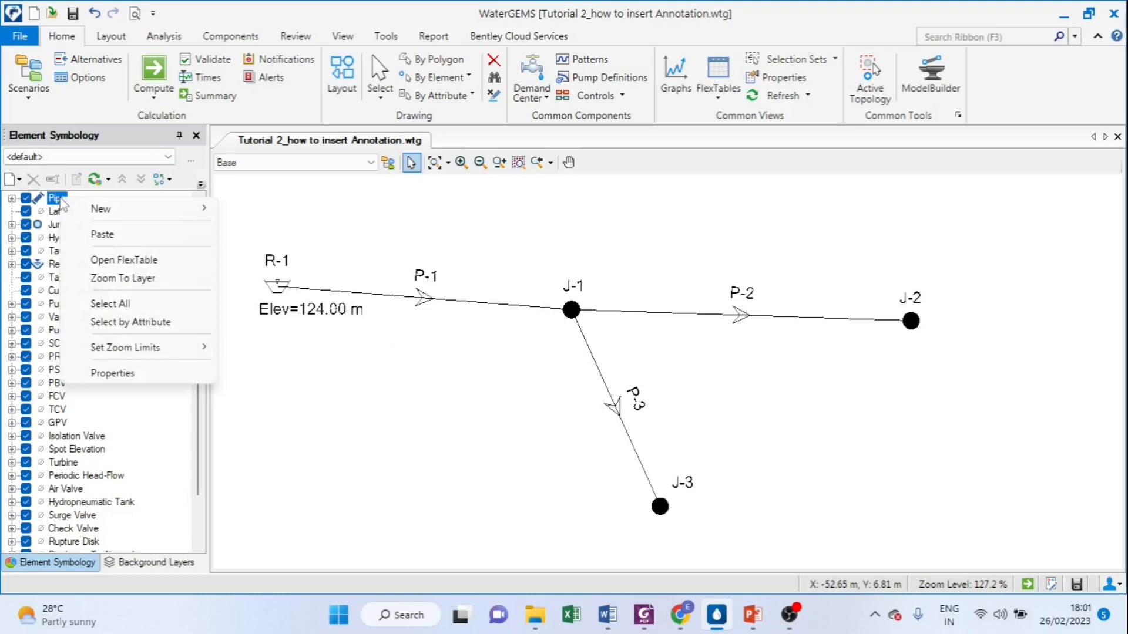
pyautogui.moveTo(101, 213)
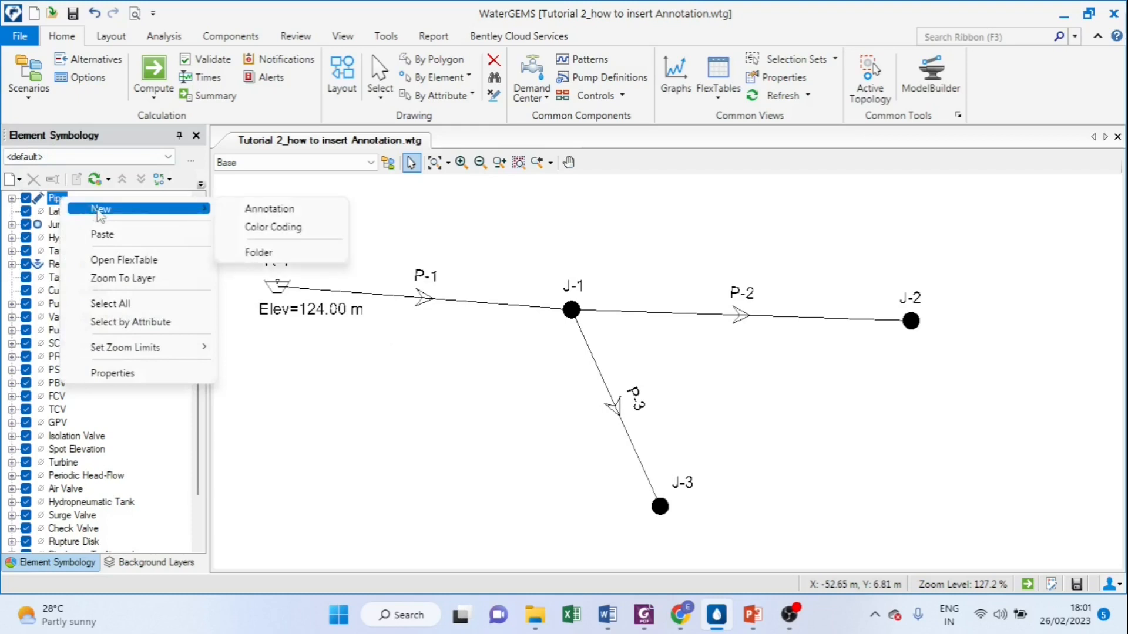
pyautogui.click(275, 210)
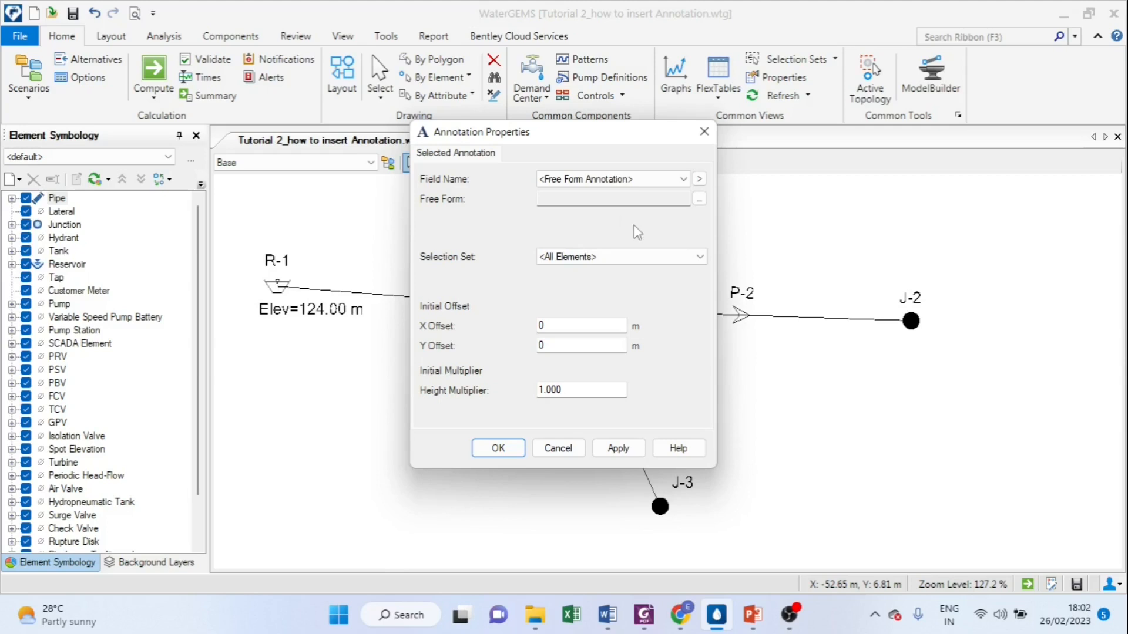
pyautogui.click(677, 180)
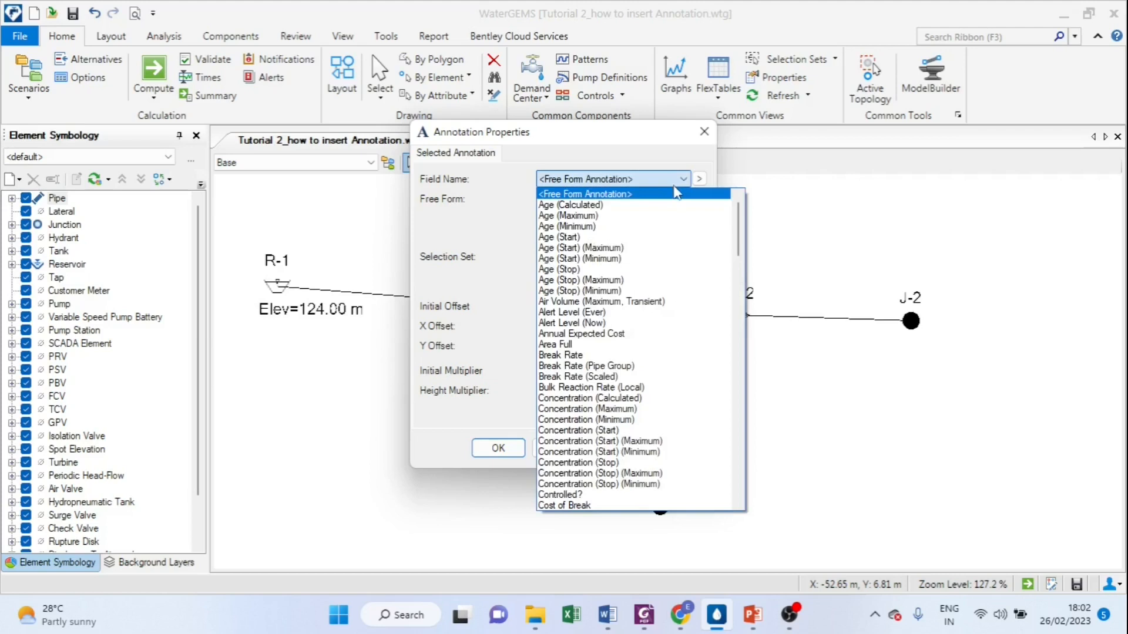
pyautogui.scroll(-3, 676, 194)
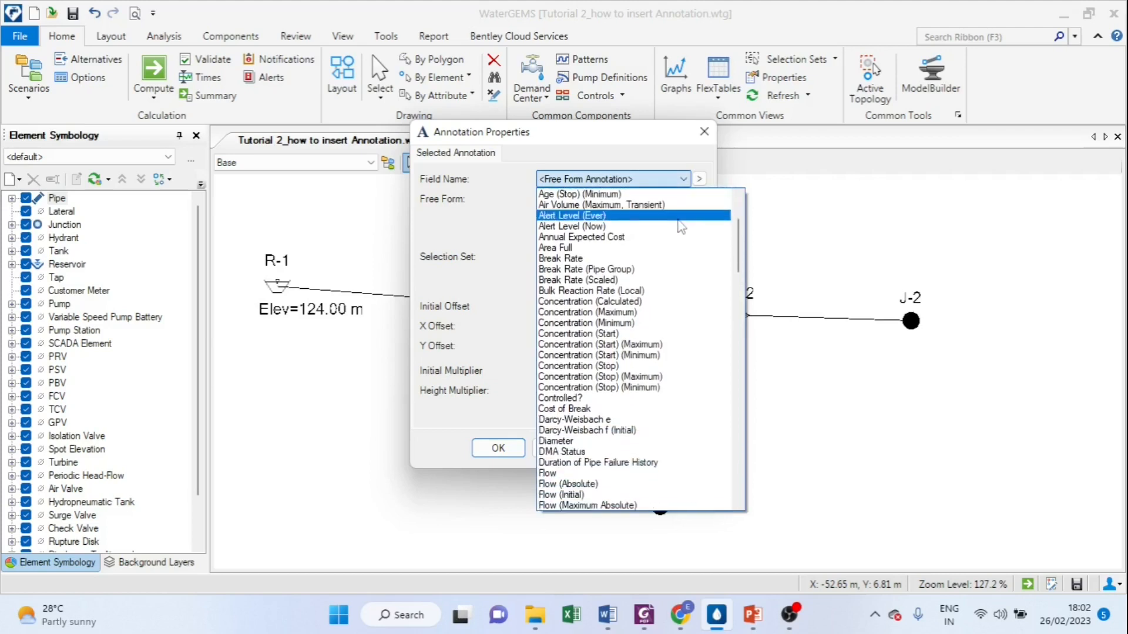
pyautogui.scroll(-4, 674, 235)
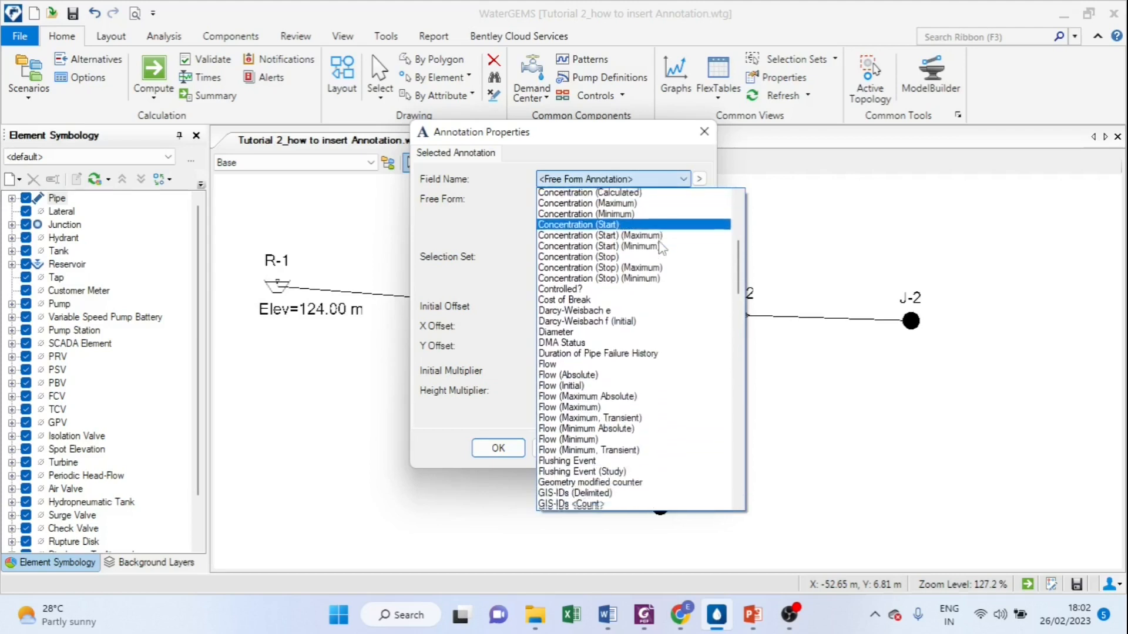
pyautogui.scroll(-9, 662, 249)
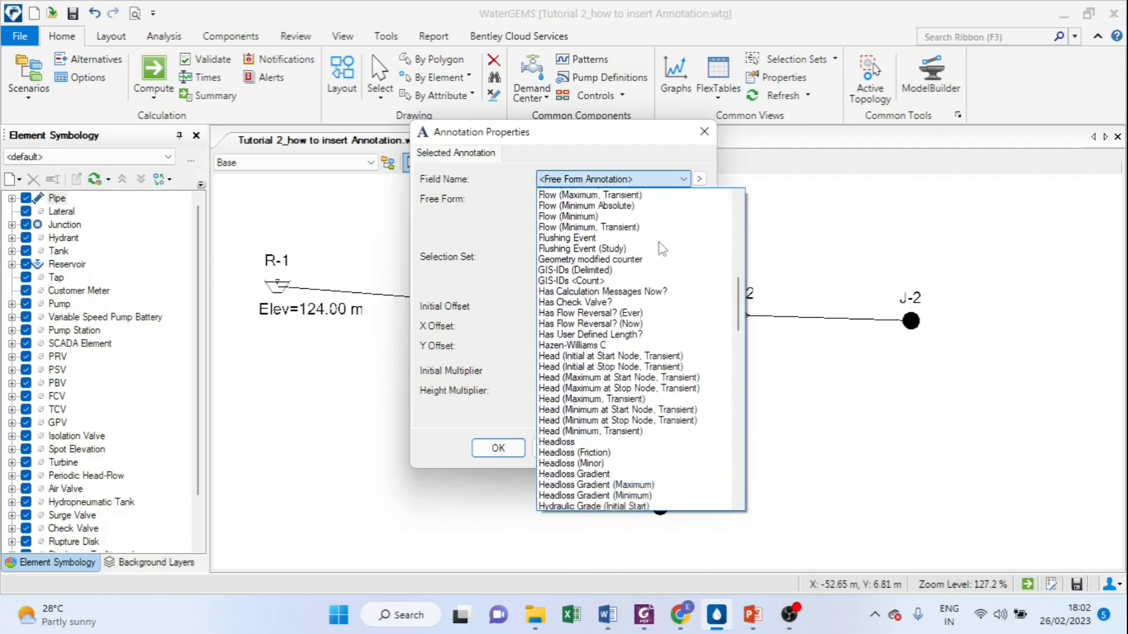
pyautogui.scroll(-5, 659, 244)
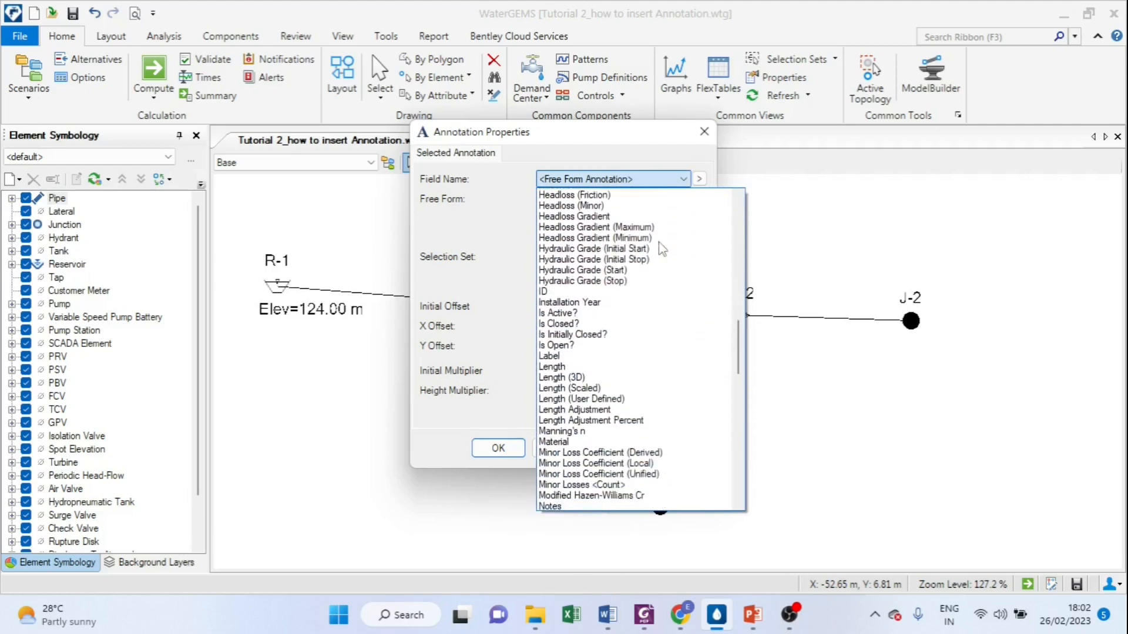
pyautogui.scroll(-1, 659, 242)
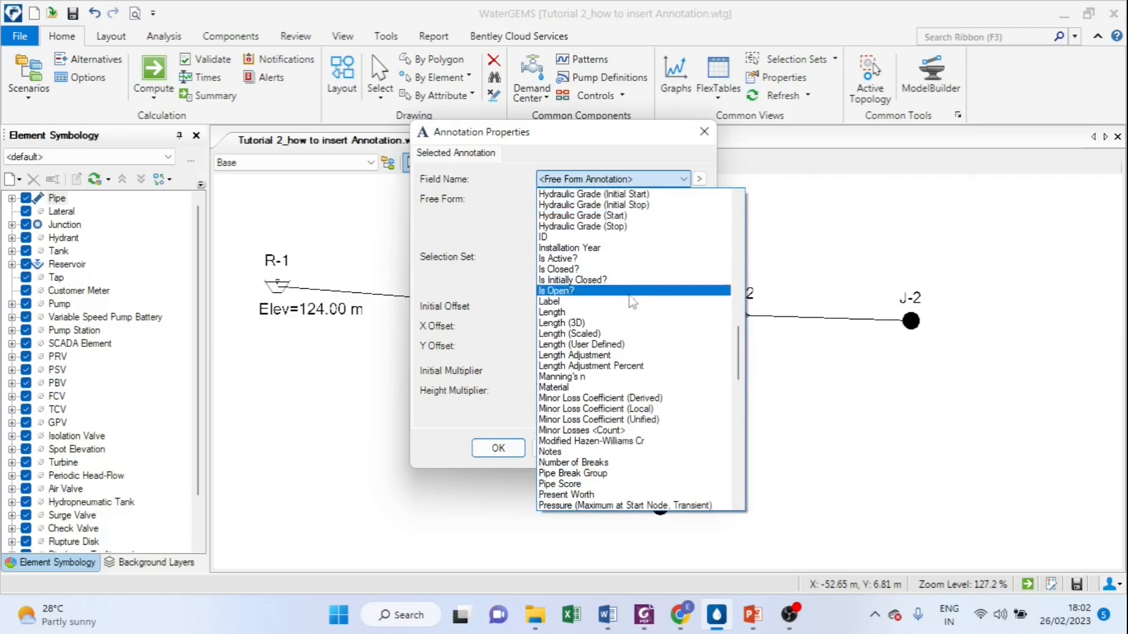
pyautogui.click(579, 313)
pyautogui.click(546, 200)
pyautogui.write('L')
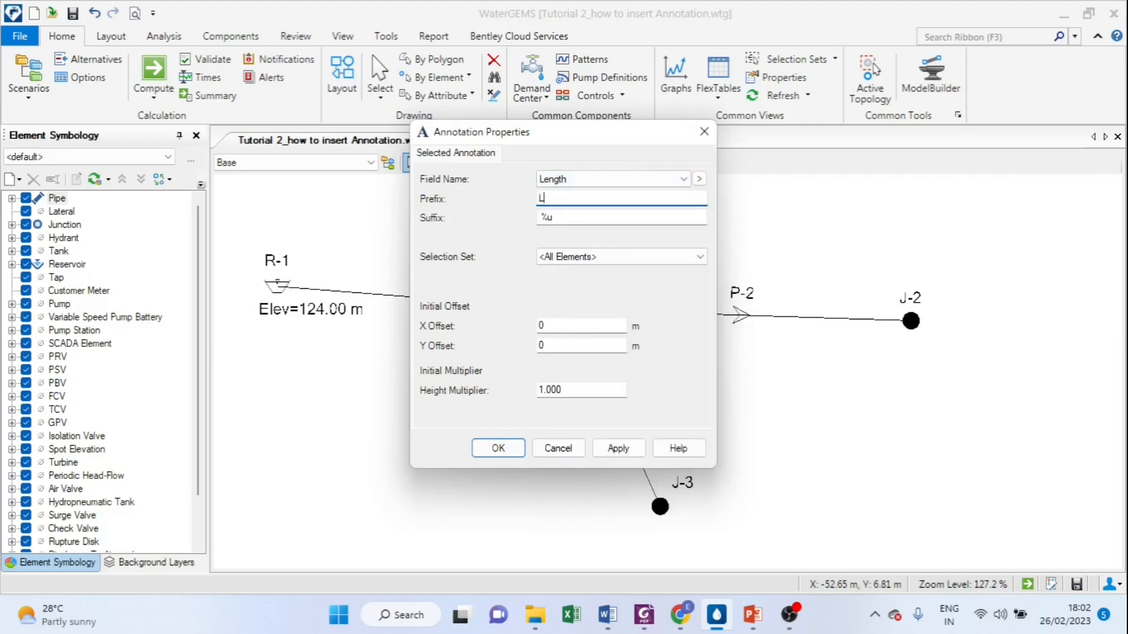
pyautogui.write('=')
# Step: Try X offsets of -3 m and -5 m for the pipe length annotation, applying each one
pyautogui.moveTo(559, 137)
pyautogui.mouseDown()
pyautogui.moveTo(449, 365)
pyautogui.moveTo(381, 357)
pyautogui.moveTo(390, 316)
pyautogui.mouseUp()
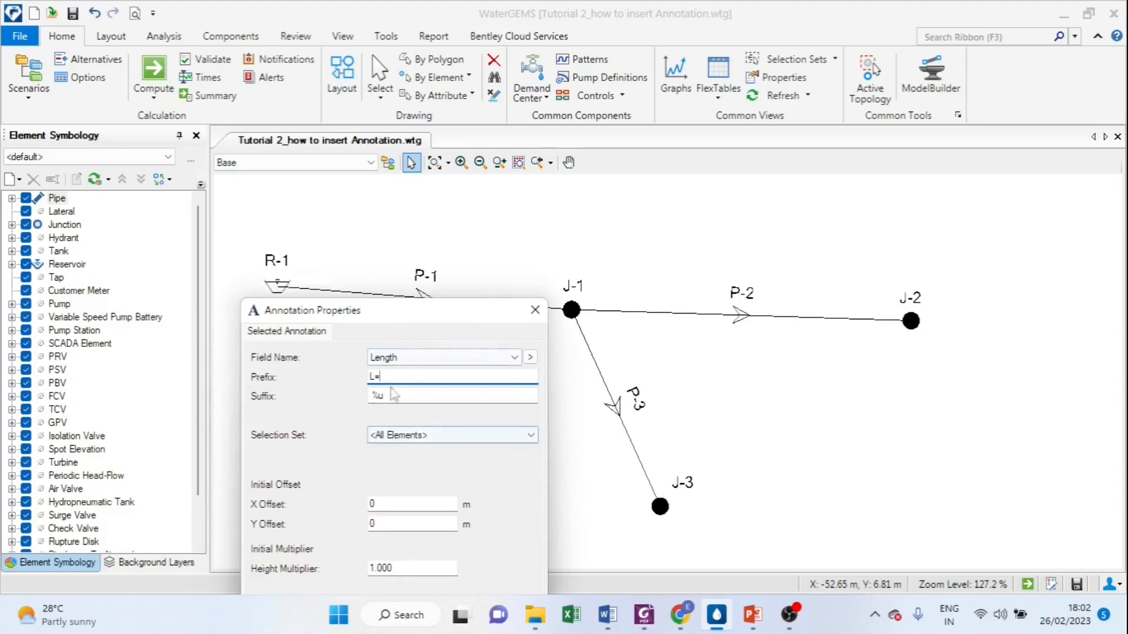
pyautogui.click(377, 504)
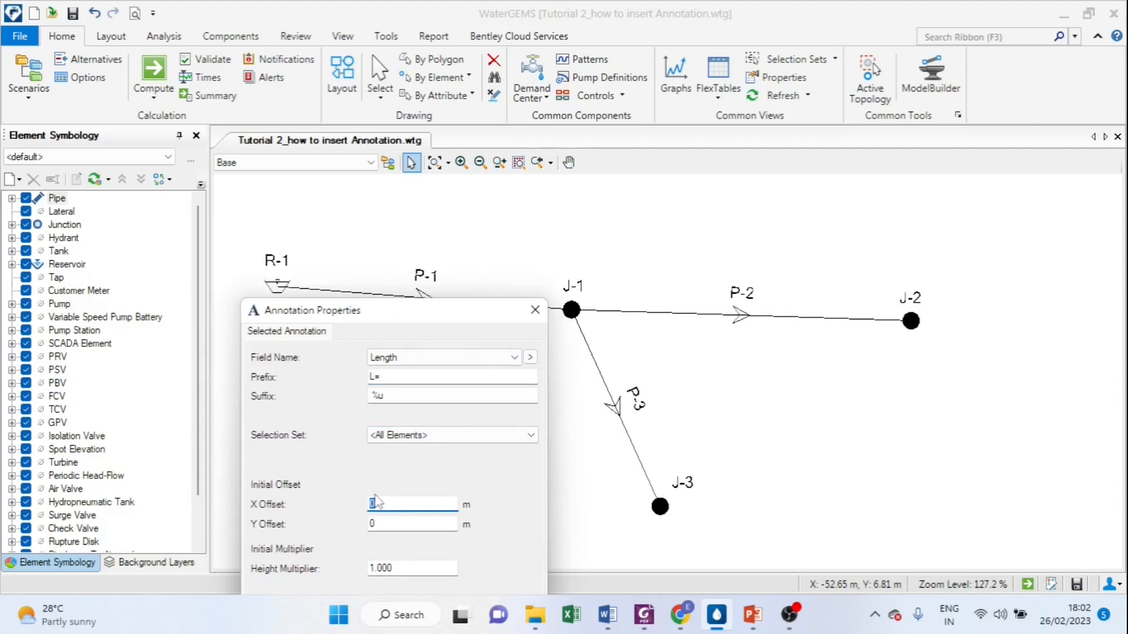
pyautogui.write('-3')
pyautogui.moveTo(379, 312)
pyautogui.mouseDown()
pyautogui.moveTo(205, 214)
pyautogui.moveTo(164, 206)
pyautogui.moveTo(177, 205)
pyautogui.mouseUp()
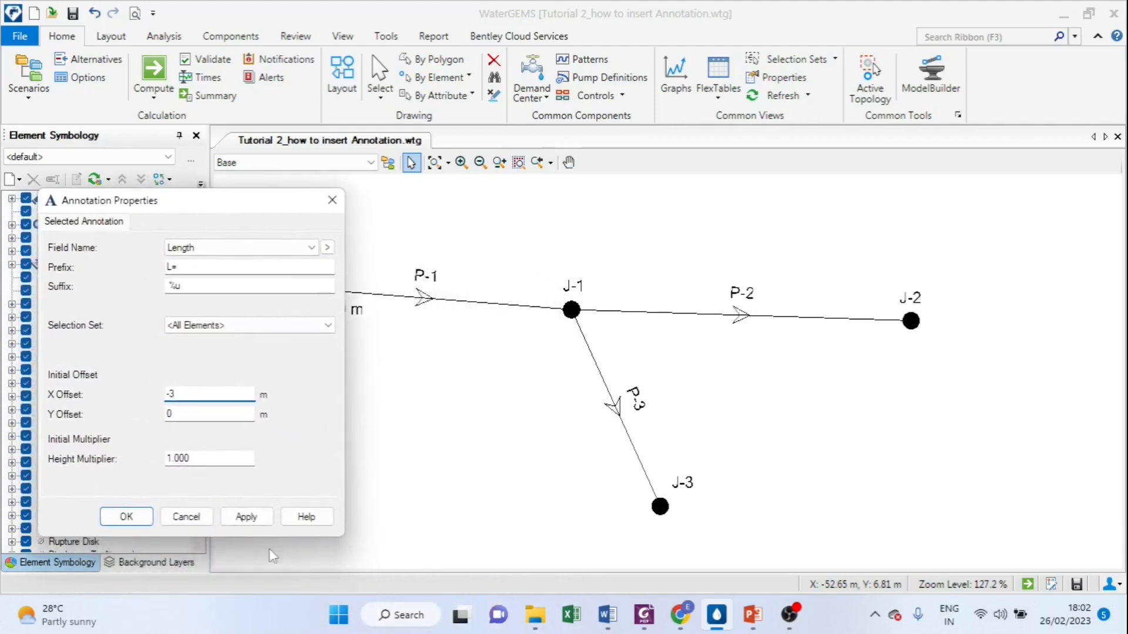
pyautogui.click(258, 518)
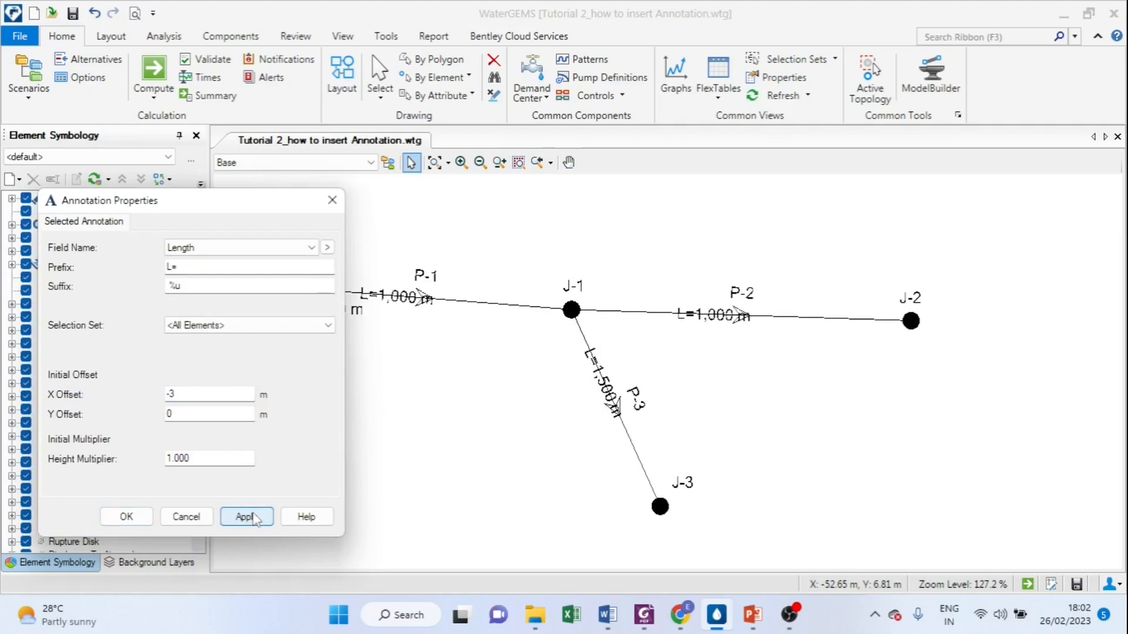
pyautogui.click(183, 394)
pyautogui.write('-5')
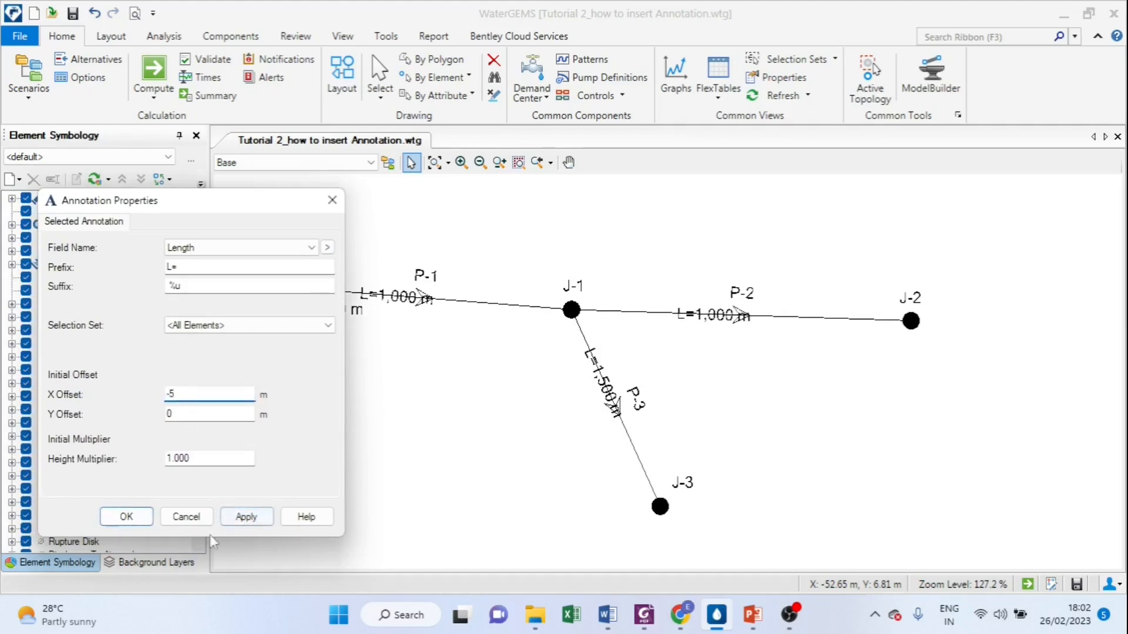
pyautogui.click(239, 521)
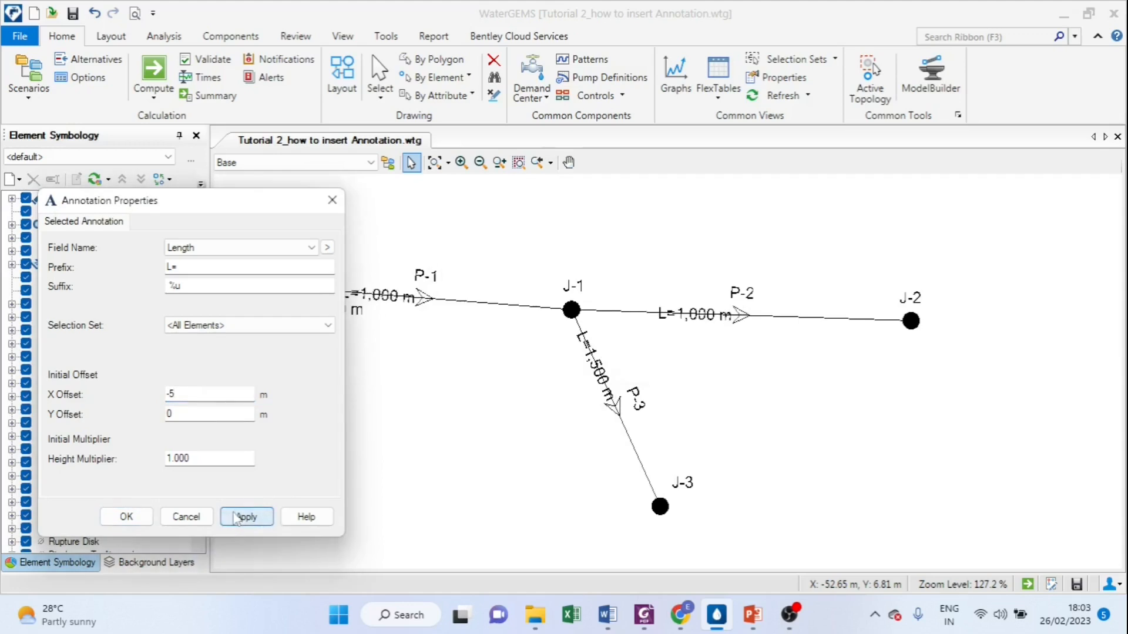
# Step: Offset the pipe length annotation by 1 m in X and -3 m in Y, apply it and close its properties
pyautogui.doubleClick(183, 395)
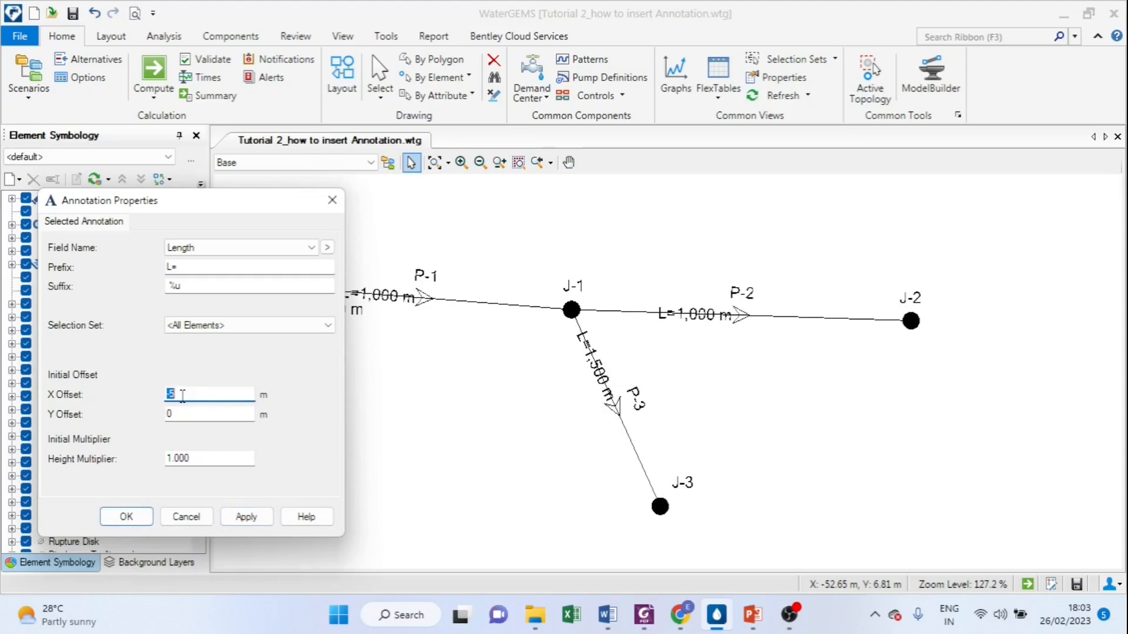
pyautogui.write('-')
pyautogui.press('BackSpace')
pyautogui.write('1')
pyautogui.click(189, 414)
pyautogui.write('-3')
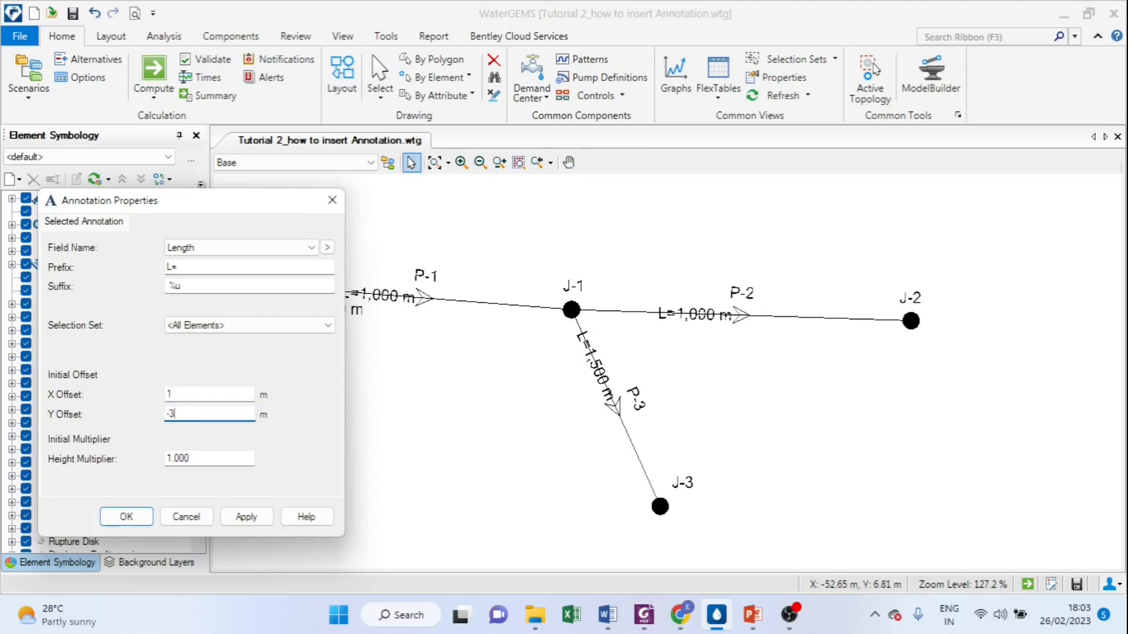
pyautogui.click(254, 521)
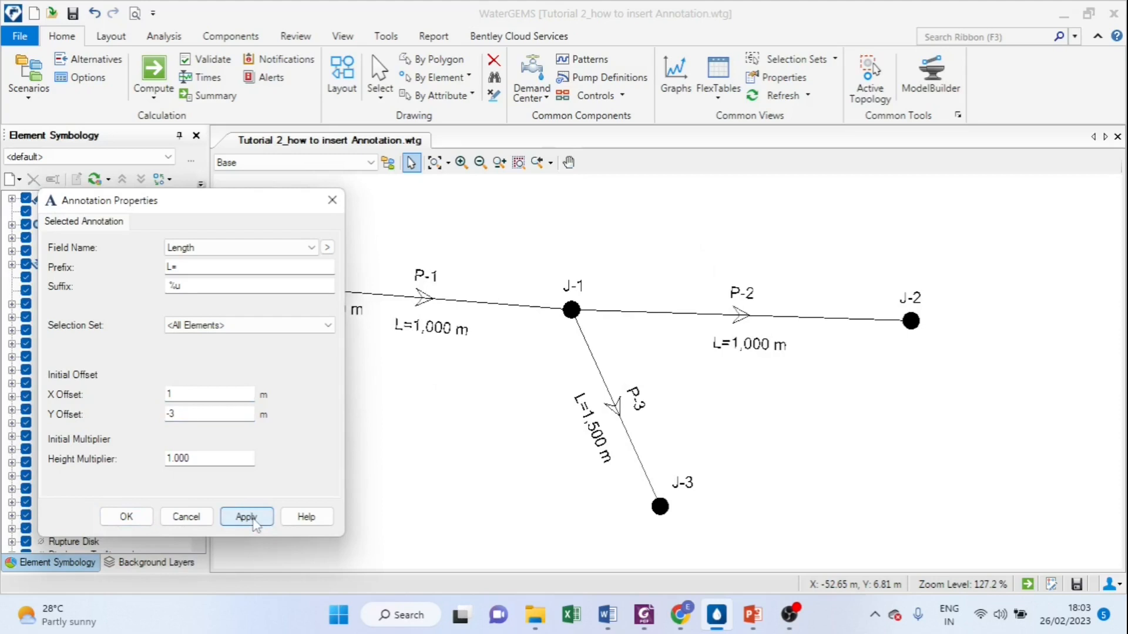
pyautogui.click(126, 517)
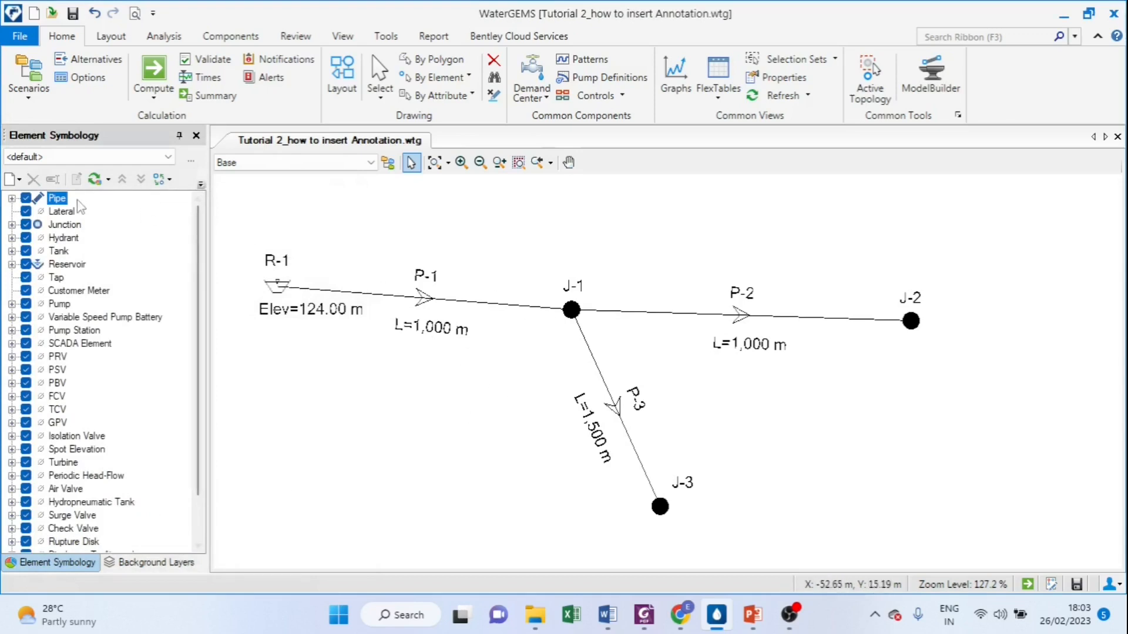
# Step: Create another annotation for the Pipe element type showing the Diameter field with the prefix "D="
pyautogui.rightClick(59, 202)
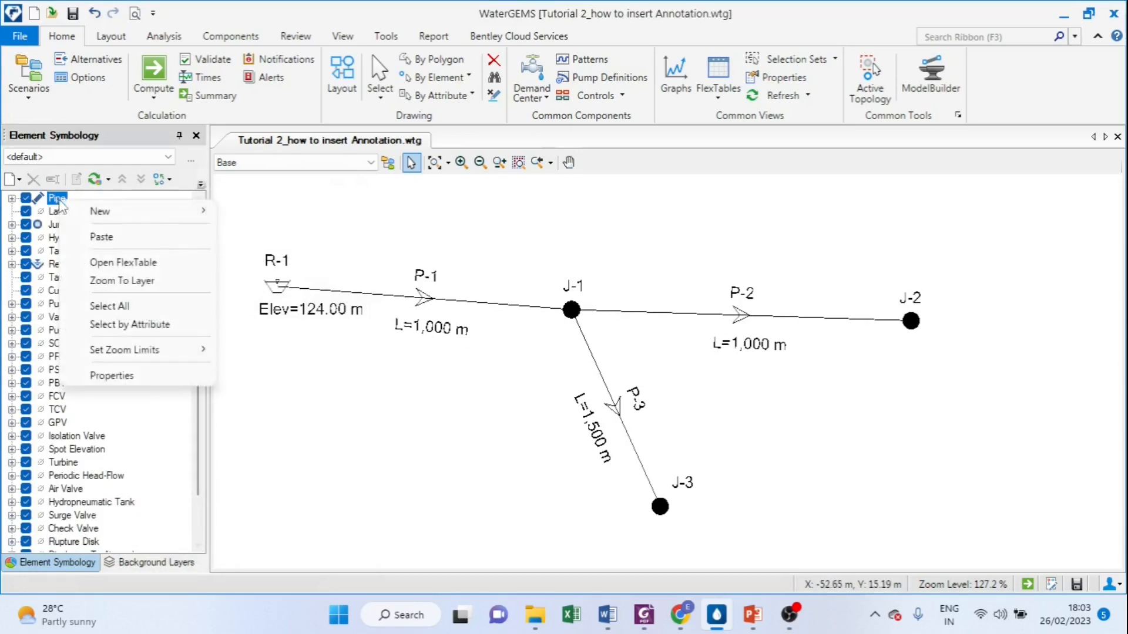
pyautogui.moveTo(126, 213)
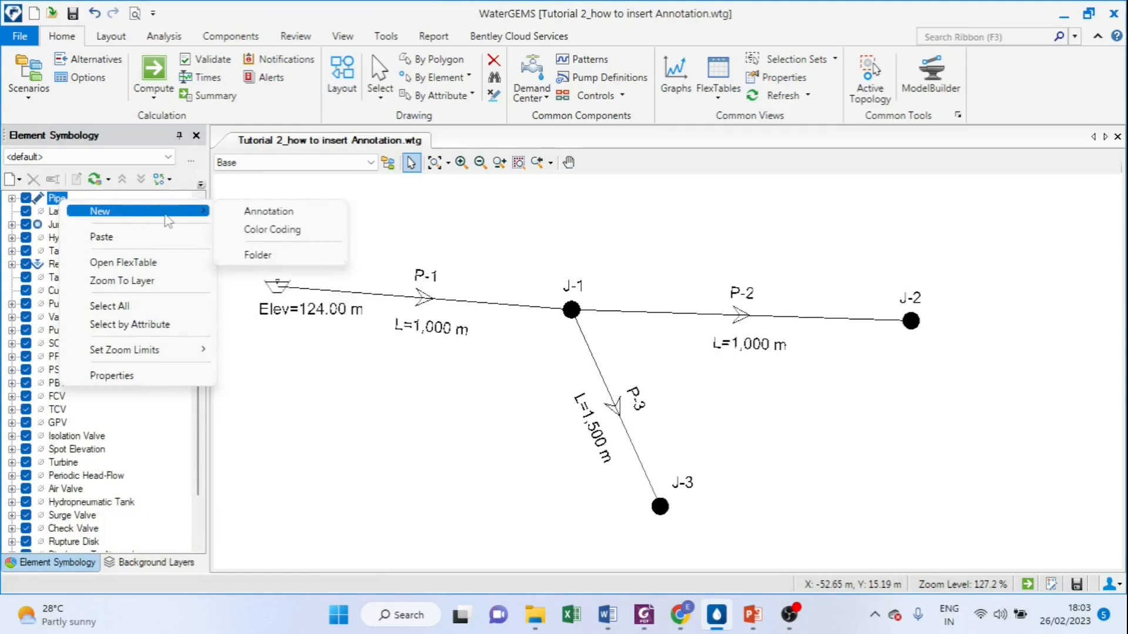
pyautogui.click(281, 212)
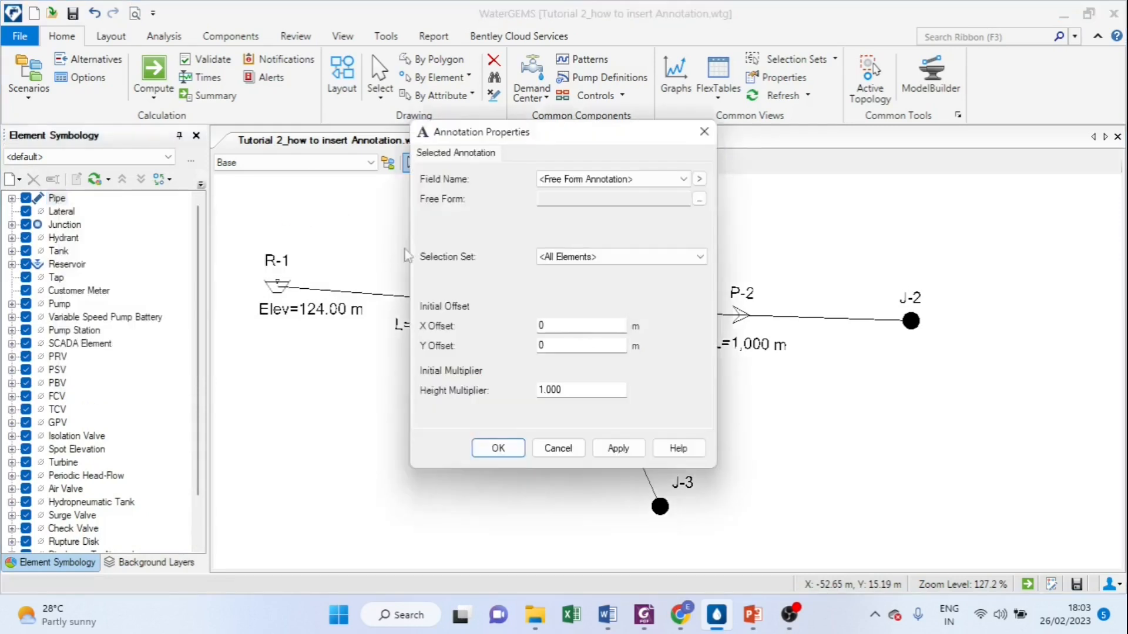
pyautogui.click(680, 179)
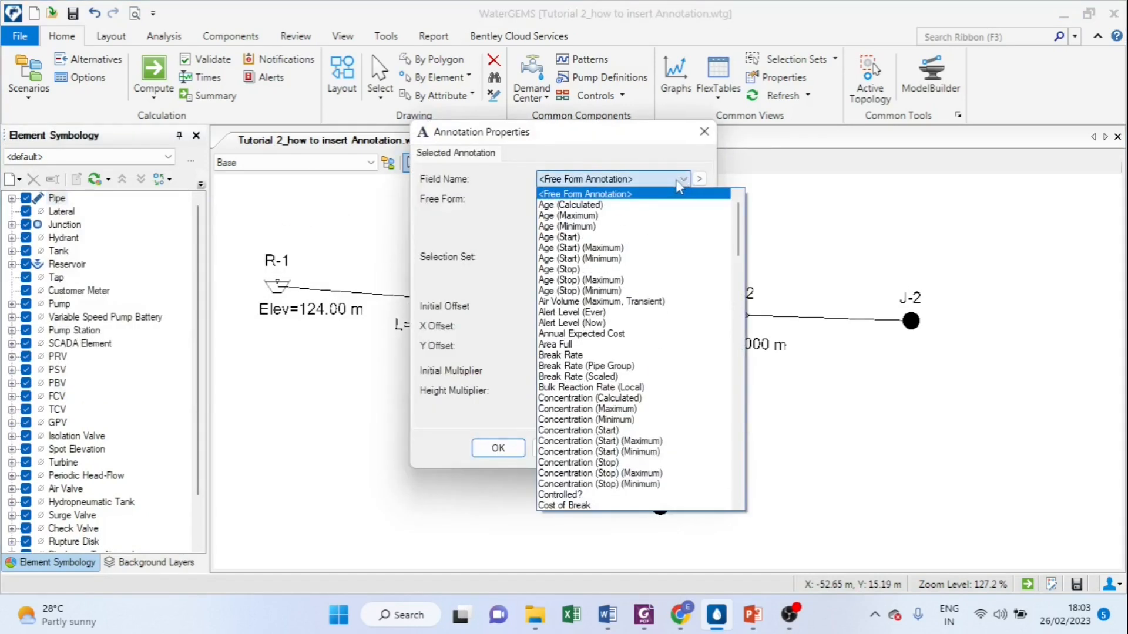
pyautogui.scroll(-1, 603, 361)
pyautogui.scroll(-4, 603, 361)
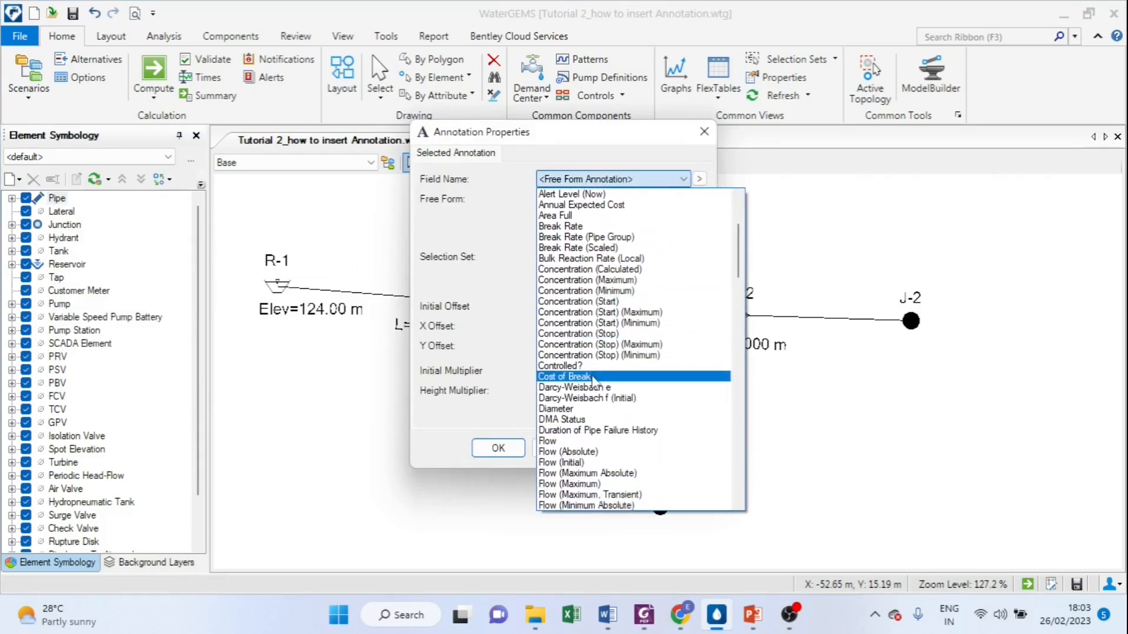
pyautogui.click(566, 409)
pyautogui.click(552, 196)
pyautogui.write('d')
pyautogui.press('BackSpace')
pyautogui.write('D=')
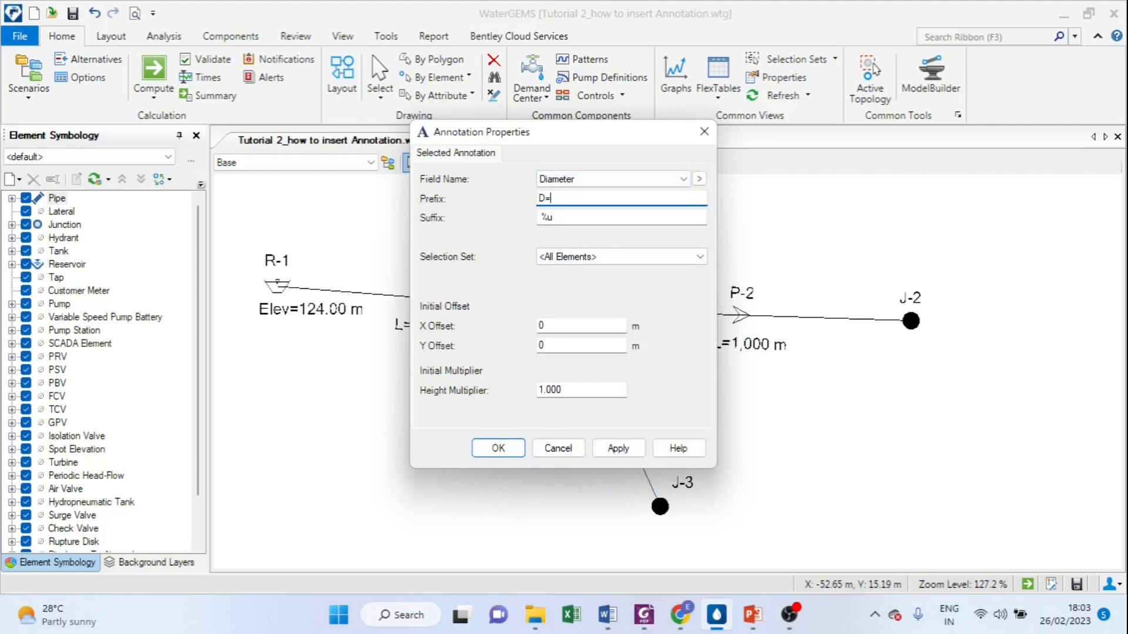
# Step: Offset the pipe diameter annotation by 1 m in X and -4 m in Y and apply it
pyautogui.moveTo(573, 132)
pyautogui.mouseDown()
pyautogui.moveTo(573, 199)
pyautogui.moveTo(459, 281)
pyautogui.moveTo(236, 274)
pyautogui.moveTo(166, 142)
pyautogui.mouseUp()
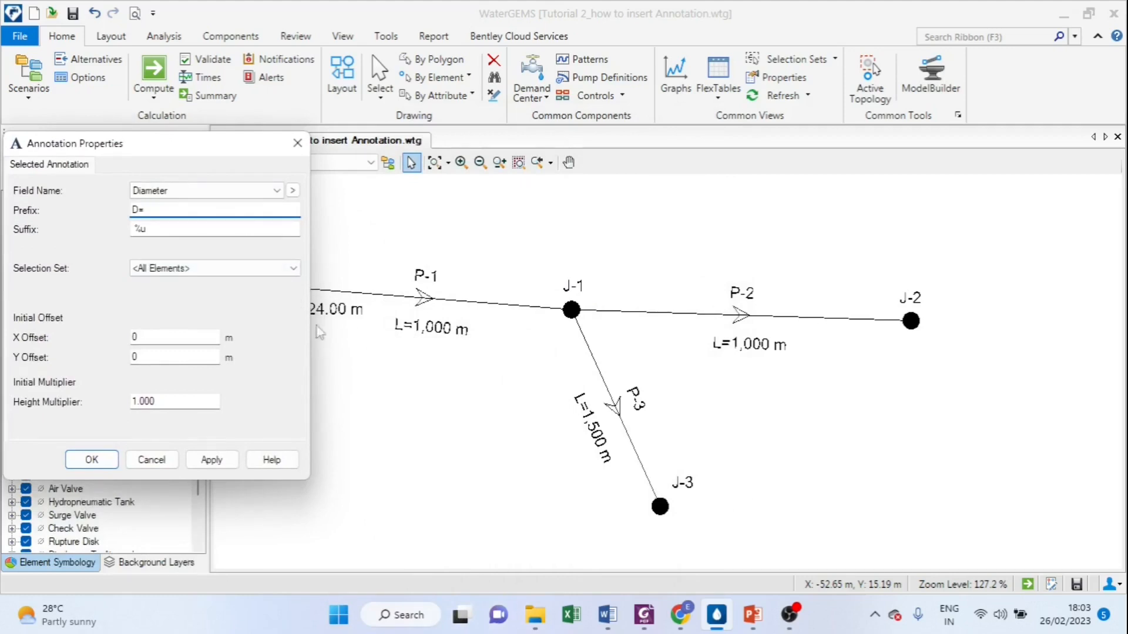
pyautogui.click(145, 336)
pyautogui.write('1')
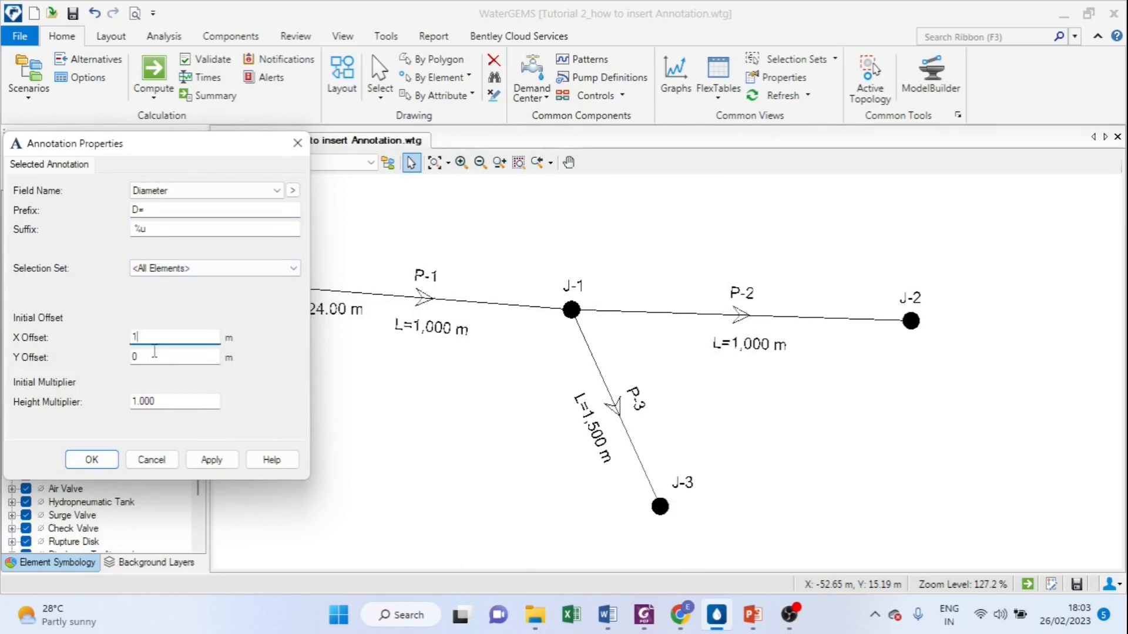
pyautogui.click(145, 356)
pyautogui.write('-4')
pyautogui.click(211, 461)
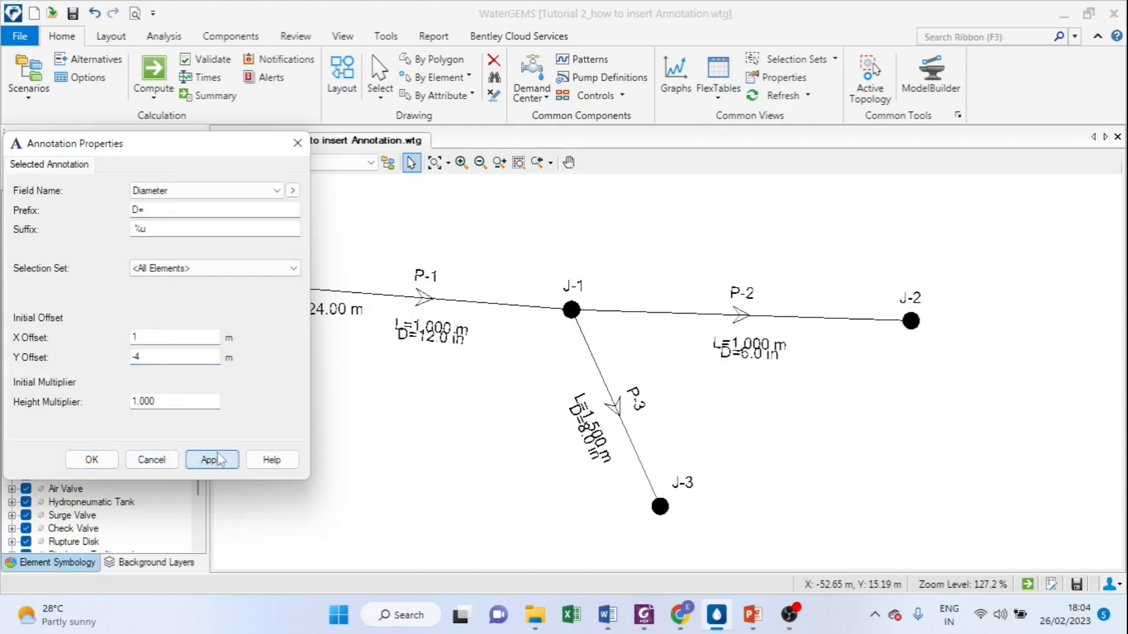
# Step: Set the pipe diameter annotation's Y offset to -5 m, apply it and close its properties
pyautogui.doubleClick(147, 356)
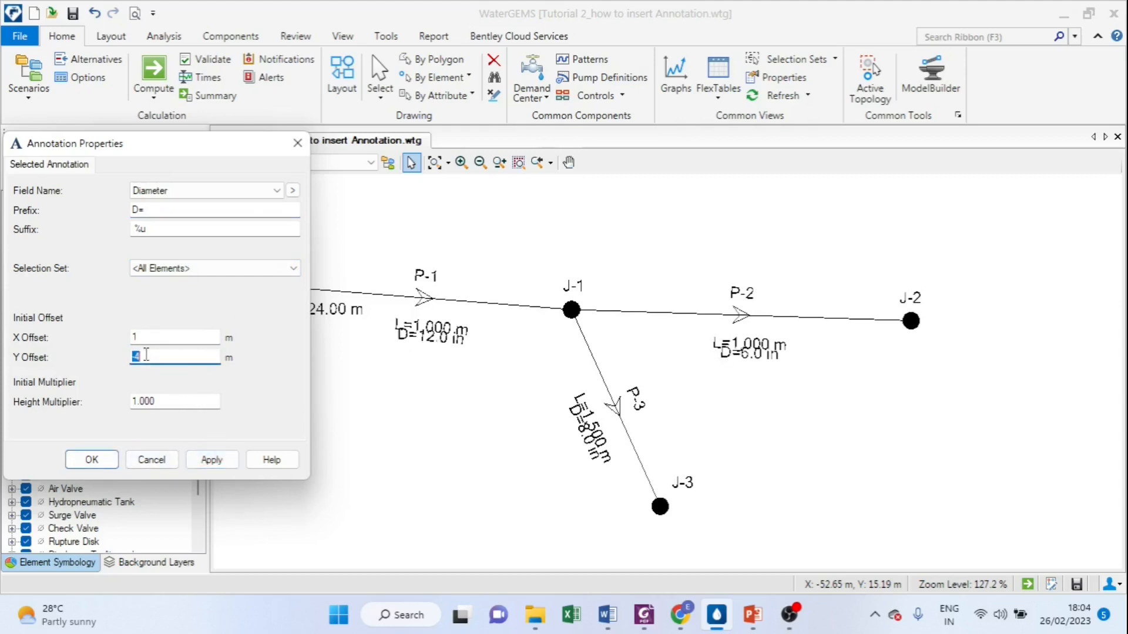
pyautogui.write('-5')
pyautogui.click(210, 460)
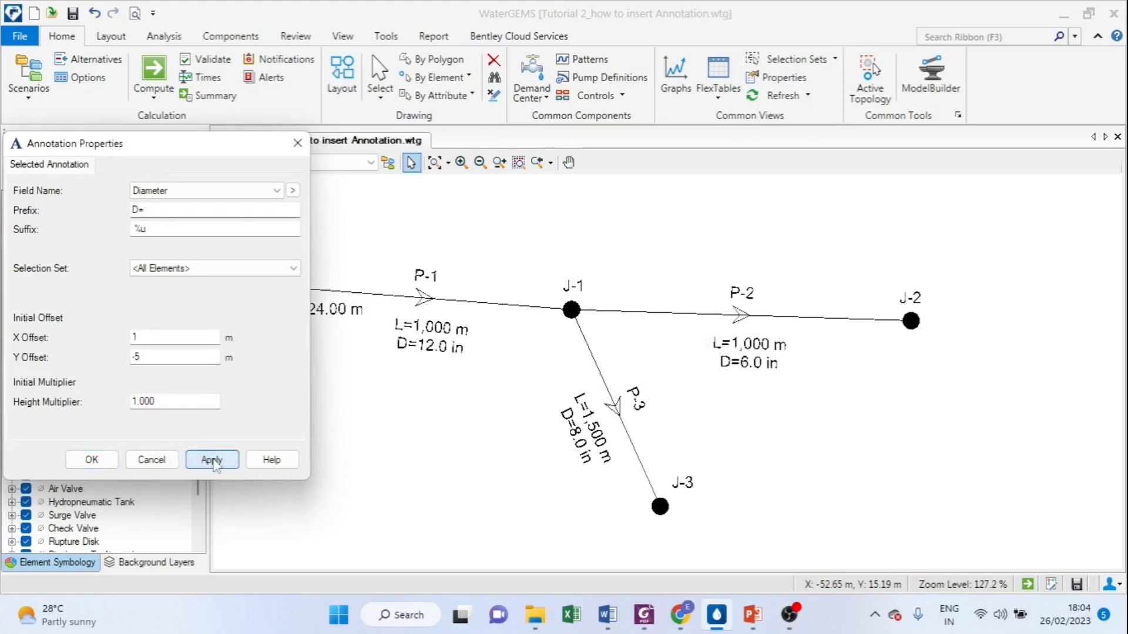
pyautogui.click(92, 460)
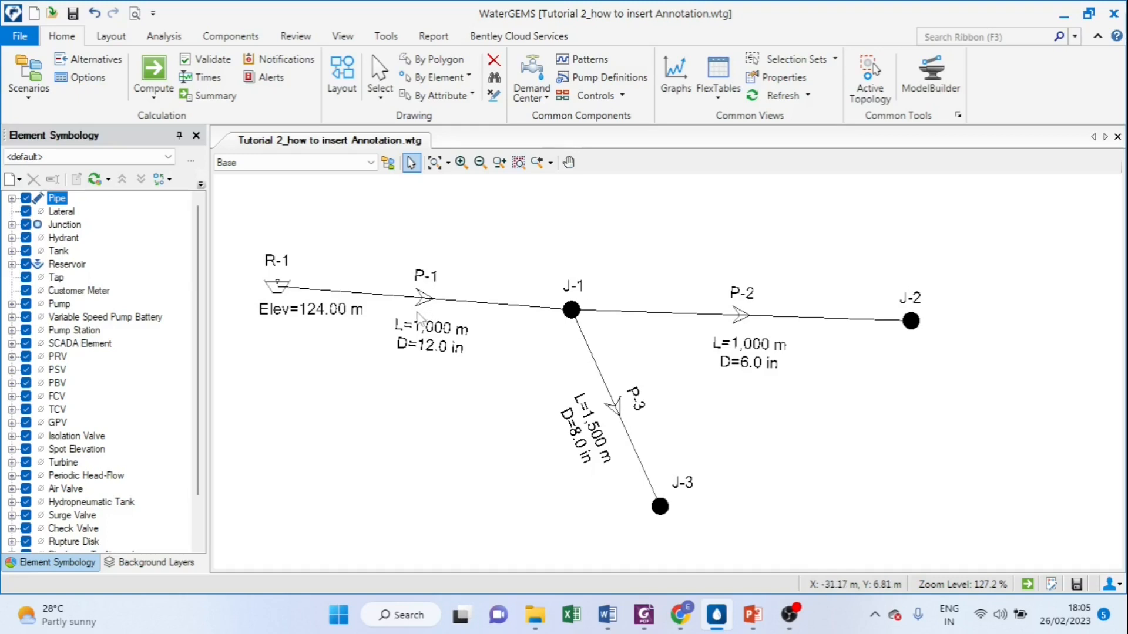
# Step: Create an annotation for the Junction element type showing the Pressure field
pyautogui.click(66, 225)
pyautogui.rightClick(67, 226)
pyautogui.moveTo(103, 238)
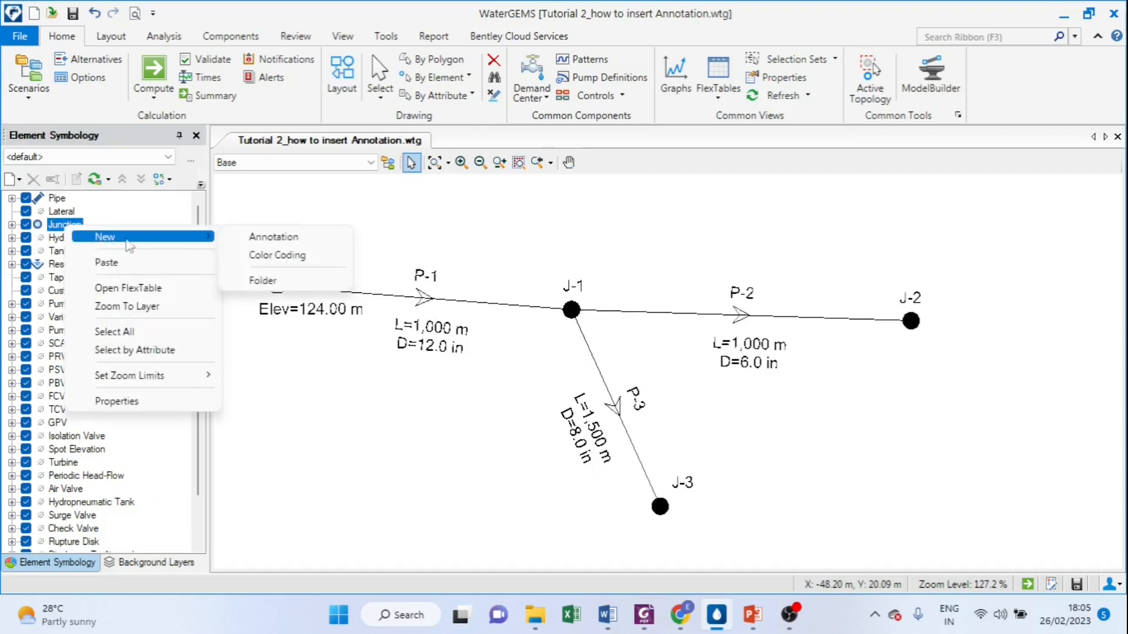
pyautogui.click(287, 236)
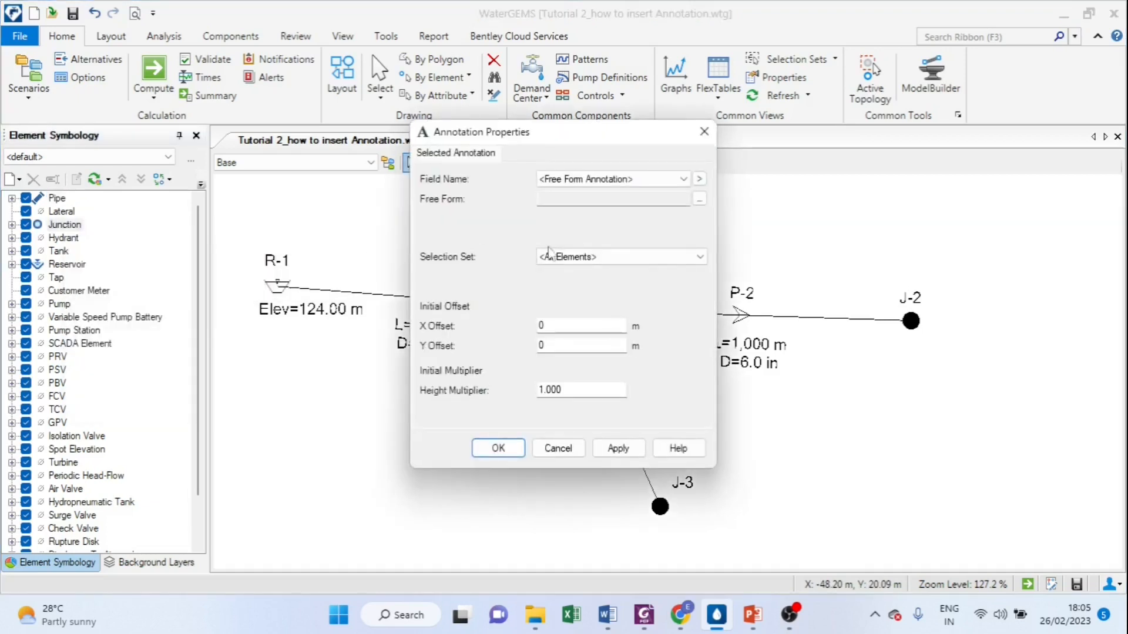
pyautogui.click(685, 181)
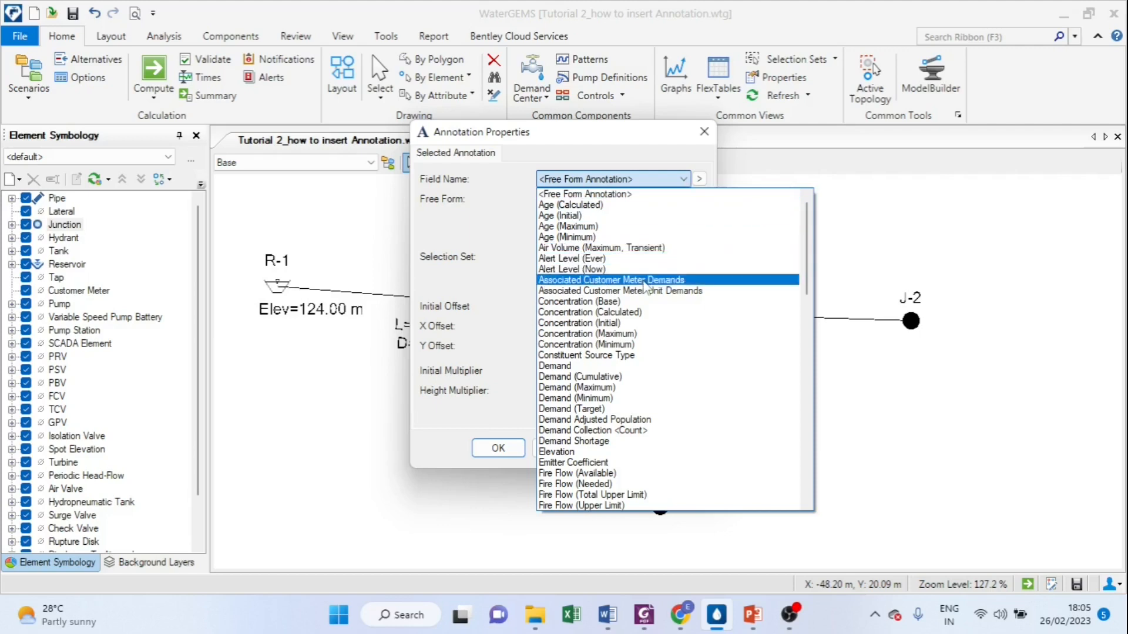
pyautogui.scroll(-2, 646, 290)
pyautogui.scroll(-13, 646, 290)
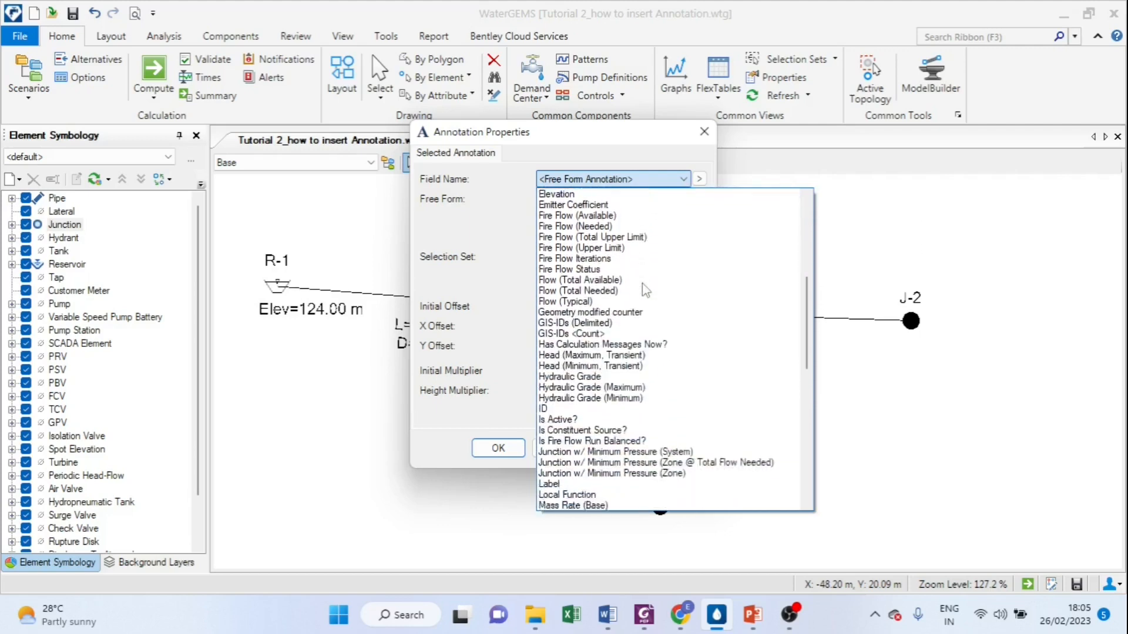
pyautogui.scroll(-1, 644, 288)
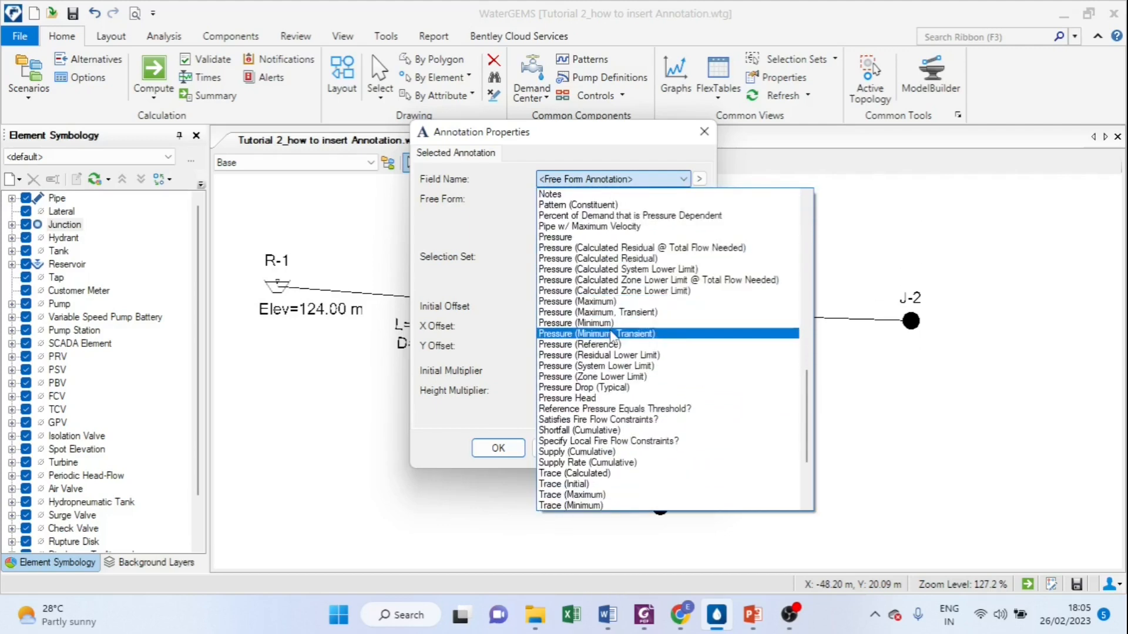
pyautogui.scroll(-2, 614, 338)
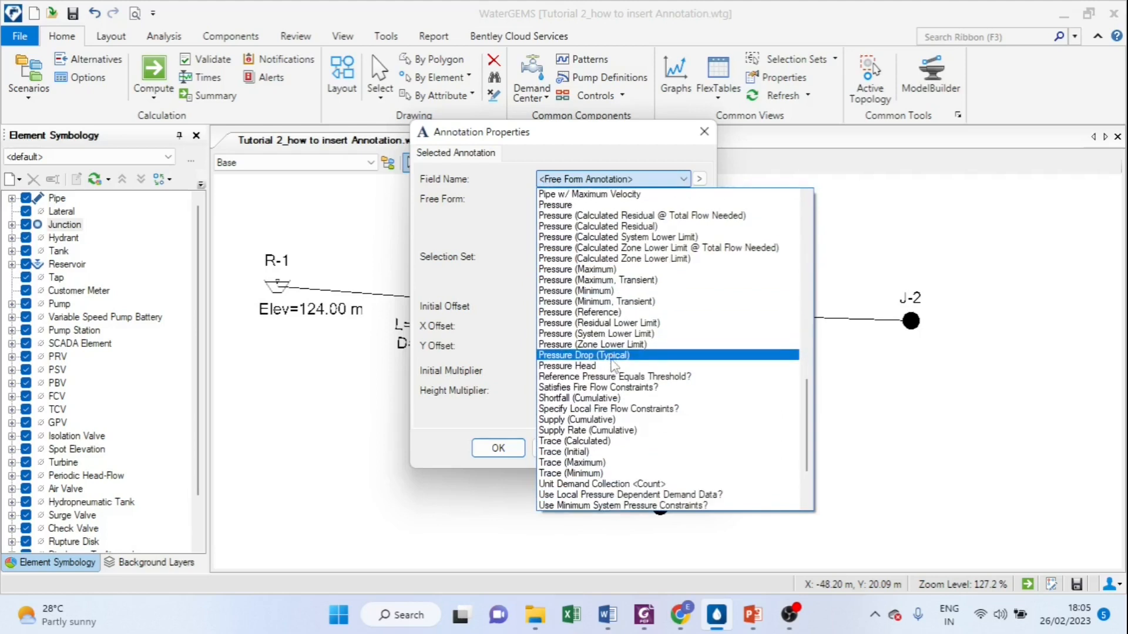
pyautogui.scroll(1, 610, 362)
pyautogui.click(555, 236)
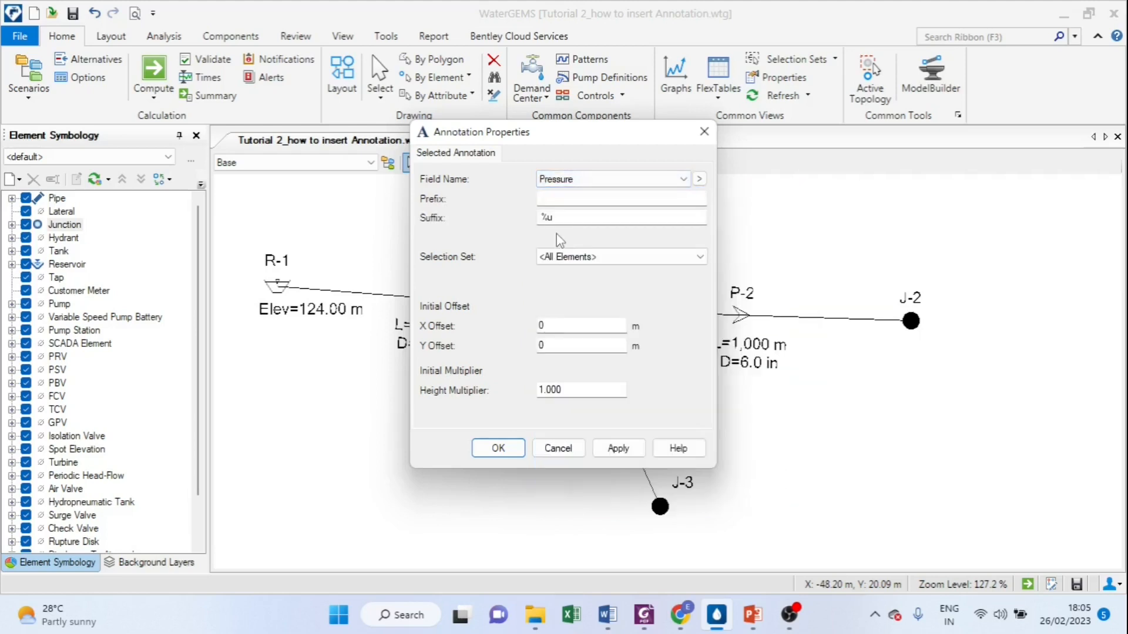
# Step: Set the prefix of the junction pressure annotation to "P="
pyautogui.click(556, 198)
pyautogui.write('p')
pyautogui.press('BackSpace')
pyautogui.write('P=')
# Step: Offset the junction pressure annotation by -2 m in X and -2 m in Y and apply it
pyautogui.moveTo(559, 138)
pyautogui.mouseDown()
pyautogui.moveTo(182, 268)
pyautogui.moveTo(248, 231)
pyautogui.mouseUp()
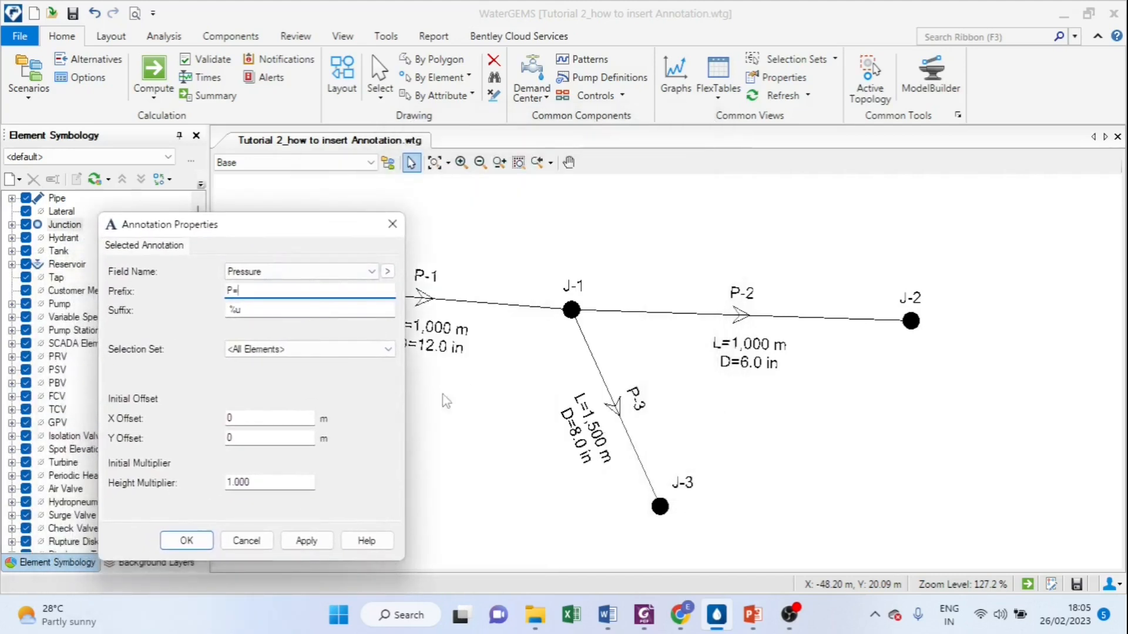
pyautogui.click(237, 416)
pyautogui.write('-')
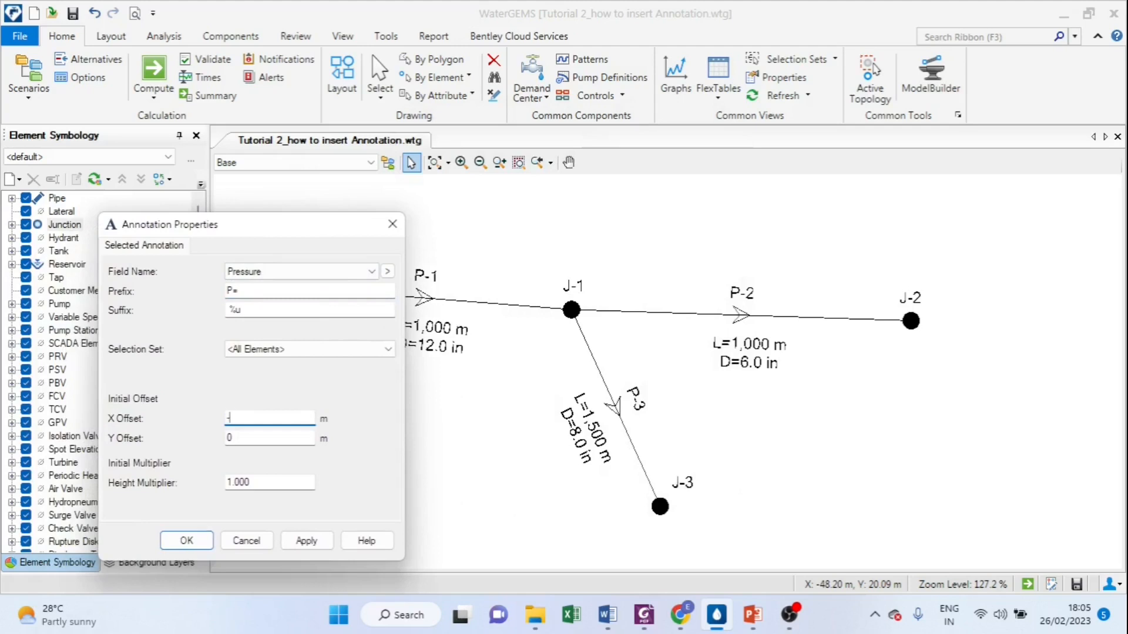
pyautogui.write('2')
pyautogui.click(233, 439)
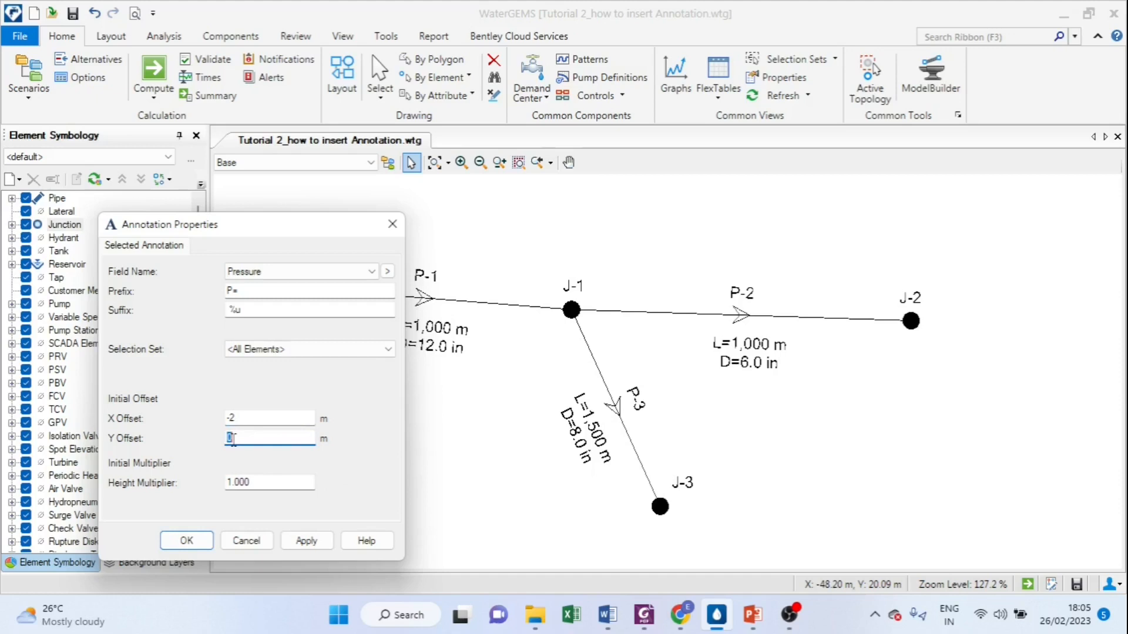
pyautogui.write('-2')
pyautogui.click(307, 541)
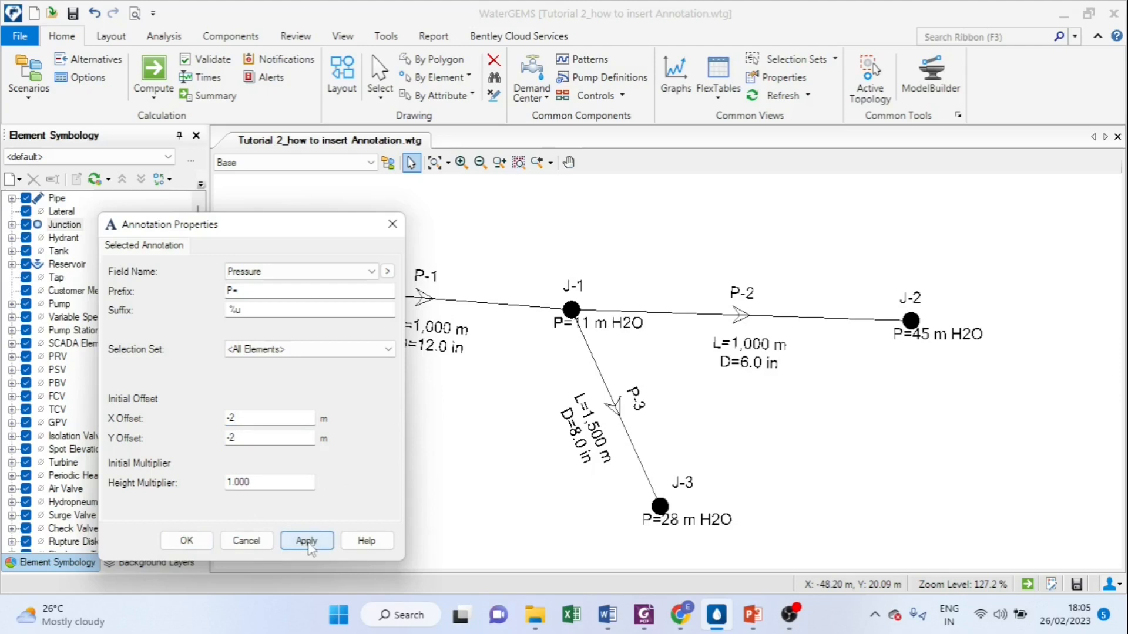
# Step: Set the junction pressure annotation's Y offset to -3 m, apply it and close its properties
pyautogui.doubleClick(241, 440)
pyautogui.write('-3')
pyautogui.click(304, 540)
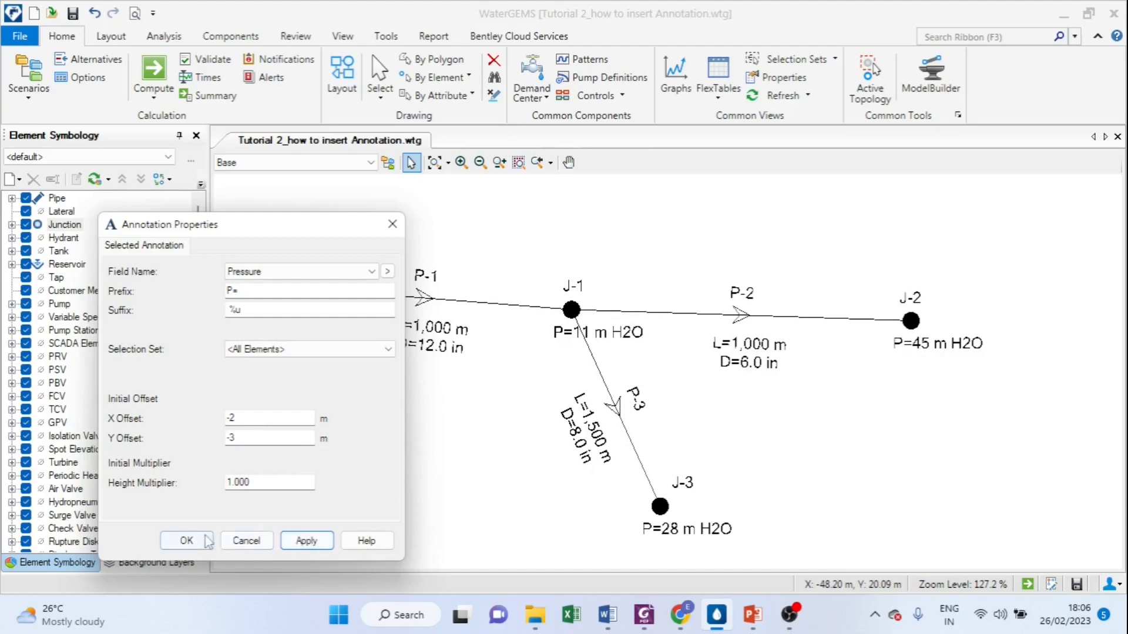
pyautogui.click(186, 540)
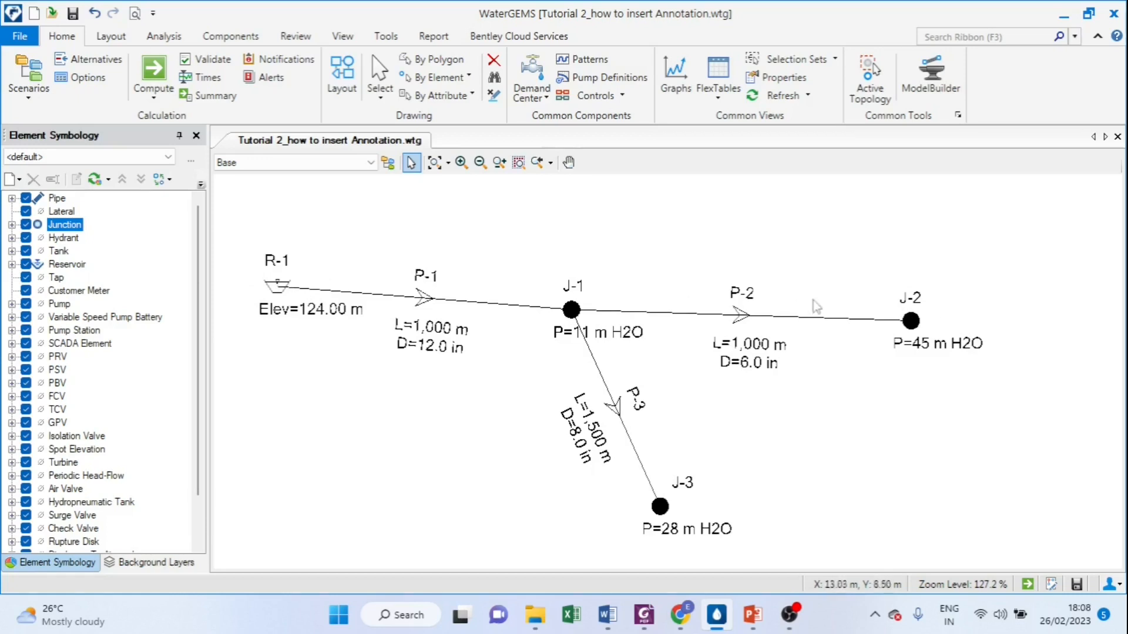
# Step: Start a pipe from a new junction in the empty area beyond J-2 and switch its following points to bends
pyautogui.scroll(-2, 752, 301)
pyautogui.moveTo(934, 299); pyautogui.dragTo(586, 335)
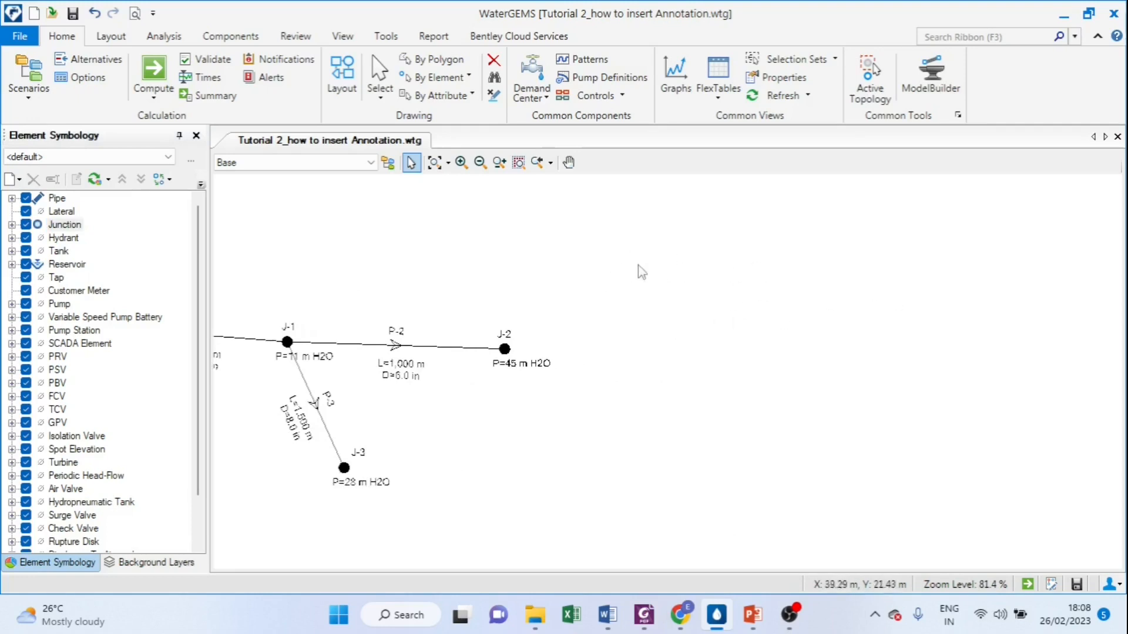
pyautogui.click(111, 36)
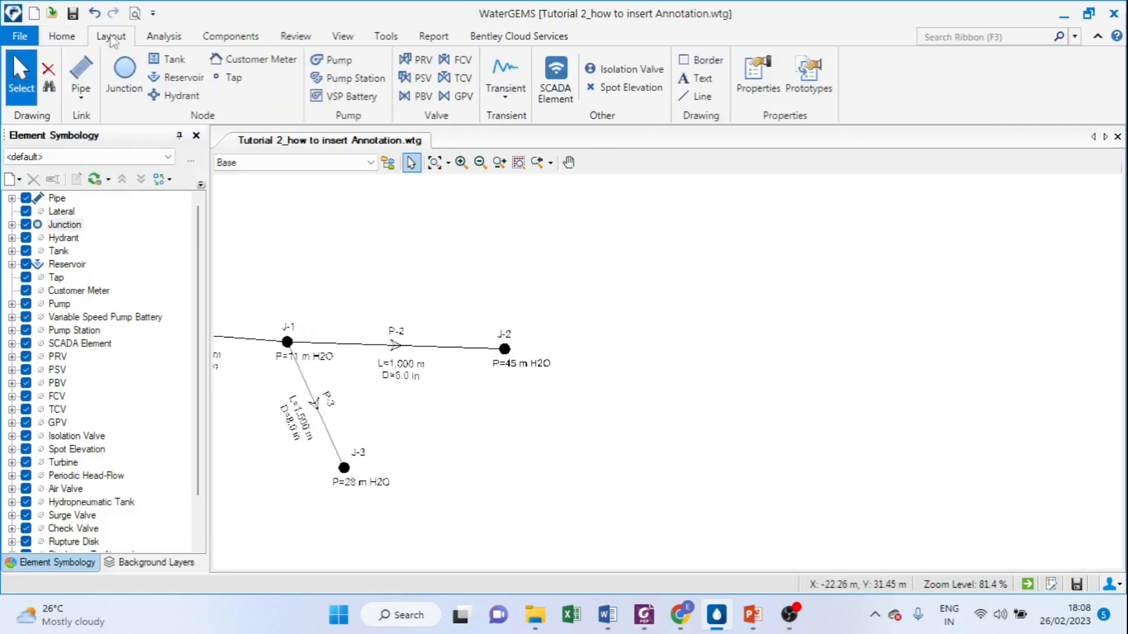
pyautogui.click(81, 74)
pyautogui.click(663, 329)
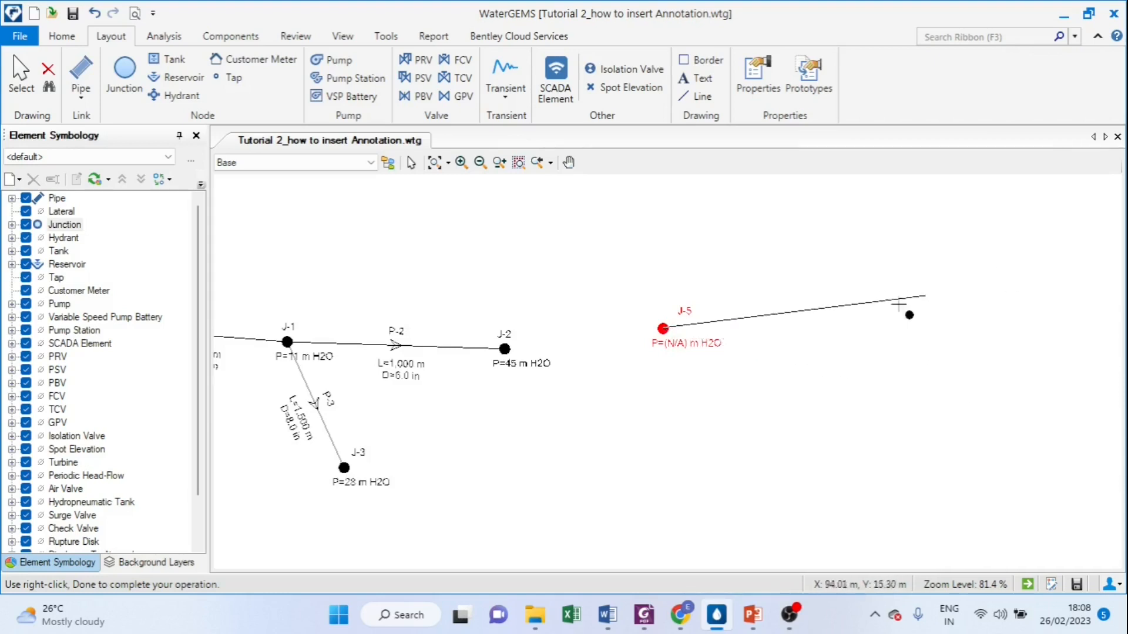
pyautogui.rightClick(667, 387)
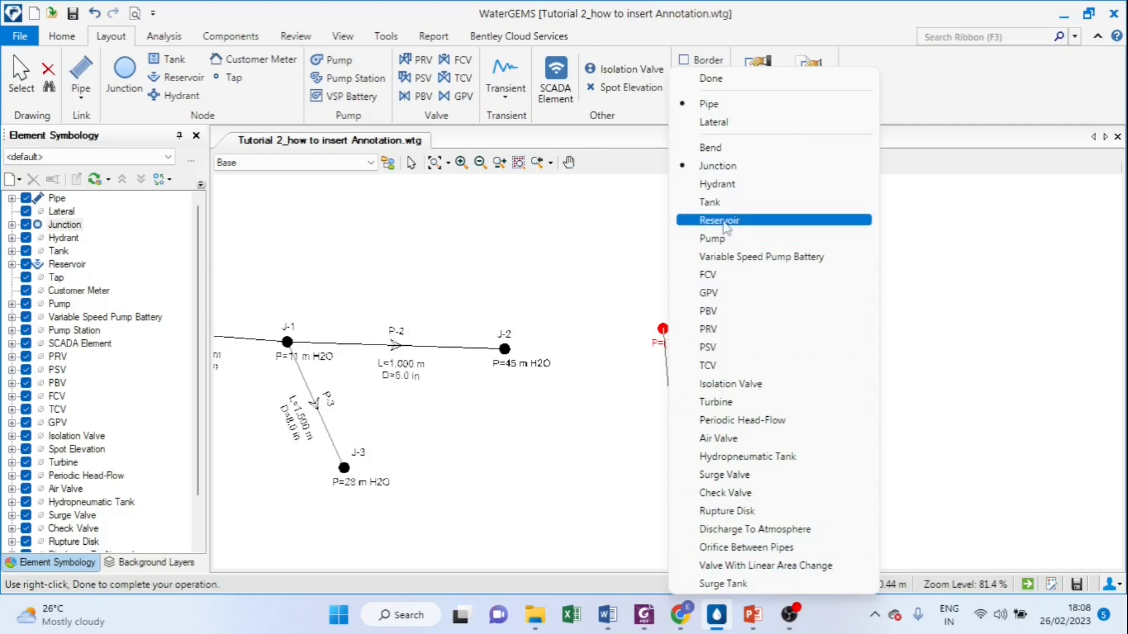
pyautogui.click(715, 148)
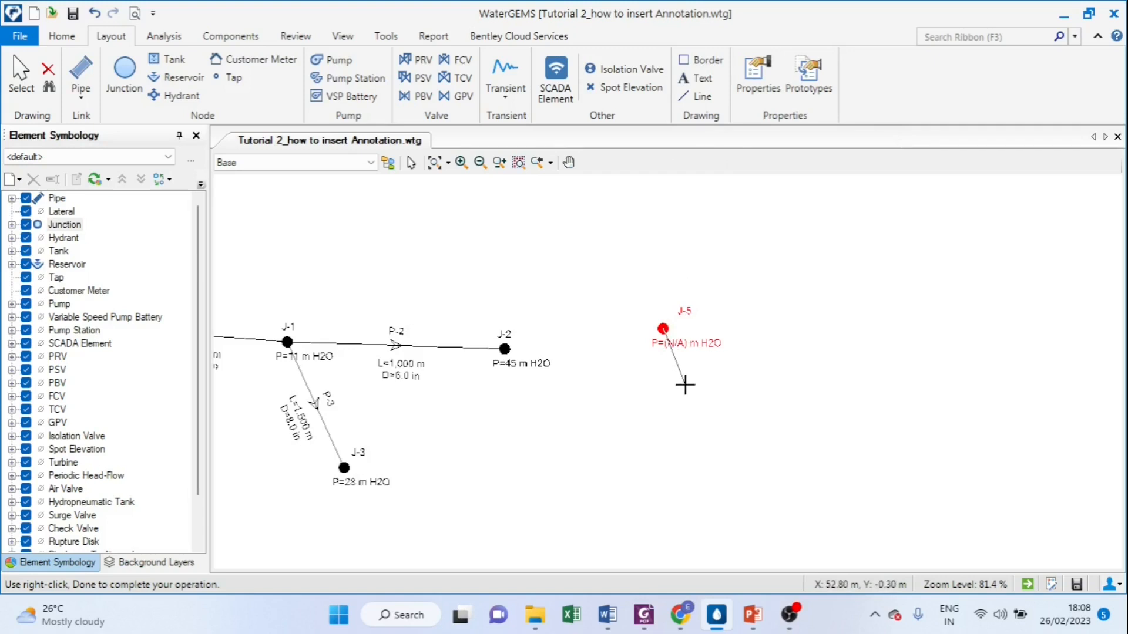
# Step: Place a series of bends that route the pipe in a U-shaped curve, down from the new junction and up the far side
pyautogui.click(684, 385)
pyautogui.click(704, 414)
pyautogui.click(747, 427)
pyautogui.click(806, 431)
pyautogui.click(887, 427)
pyautogui.click(938, 387)
pyautogui.click(974, 279)
pyautogui.click(1000, 252)
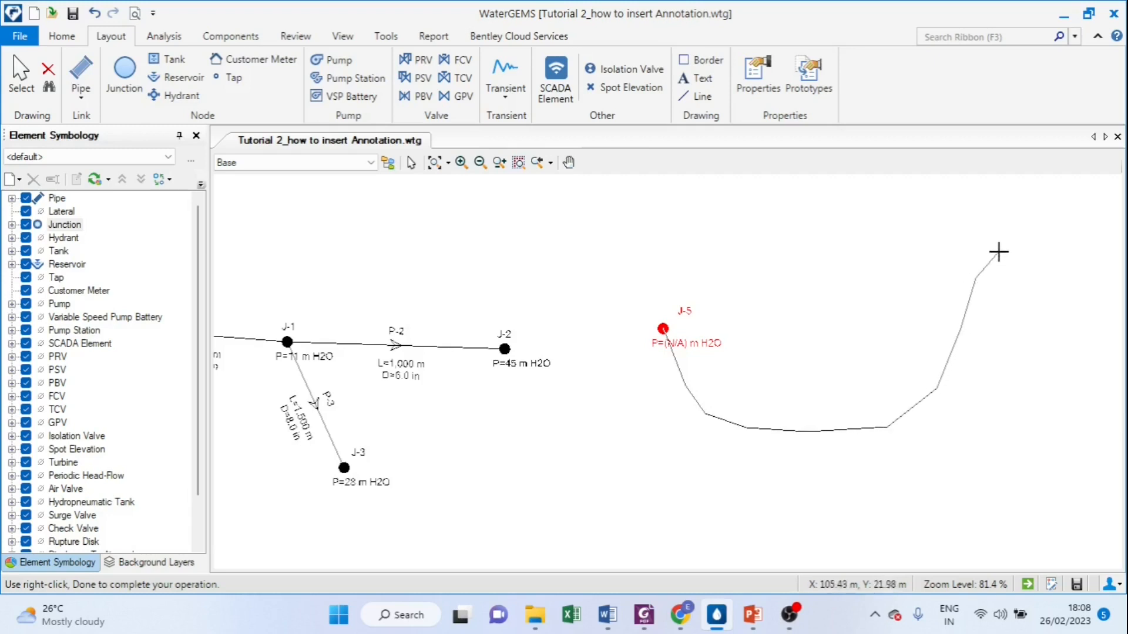
pyautogui.click(1037, 237)
# Step: End the curved pipe at a new tank just beyond the last bend and finish the pipe layout
pyautogui.rightClick(1035, 237)
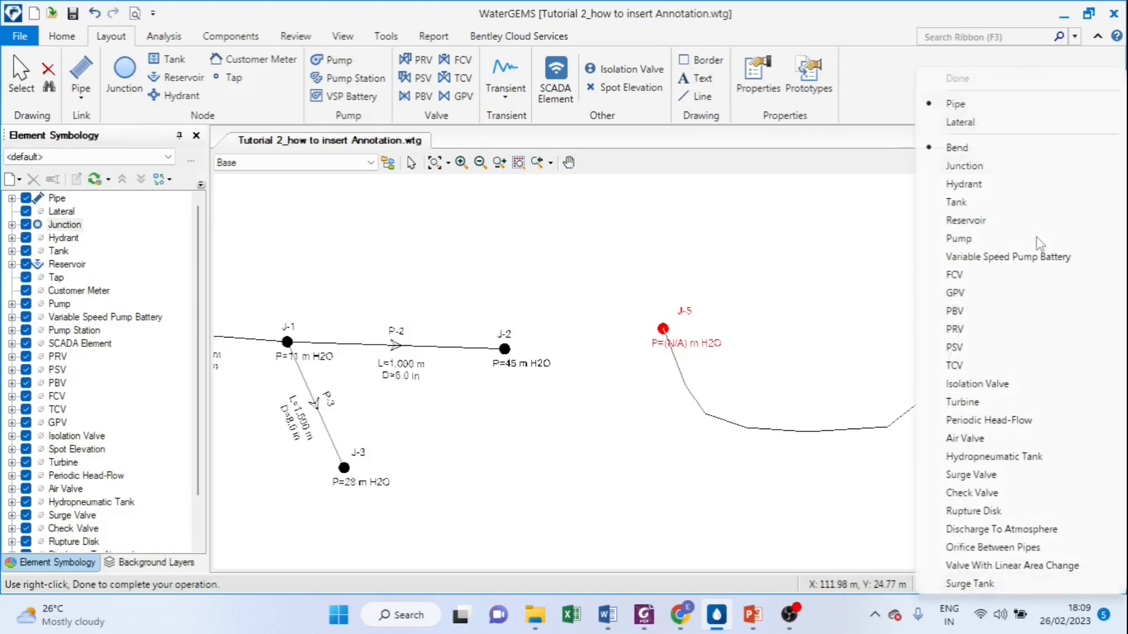
pyautogui.click(959, 201)
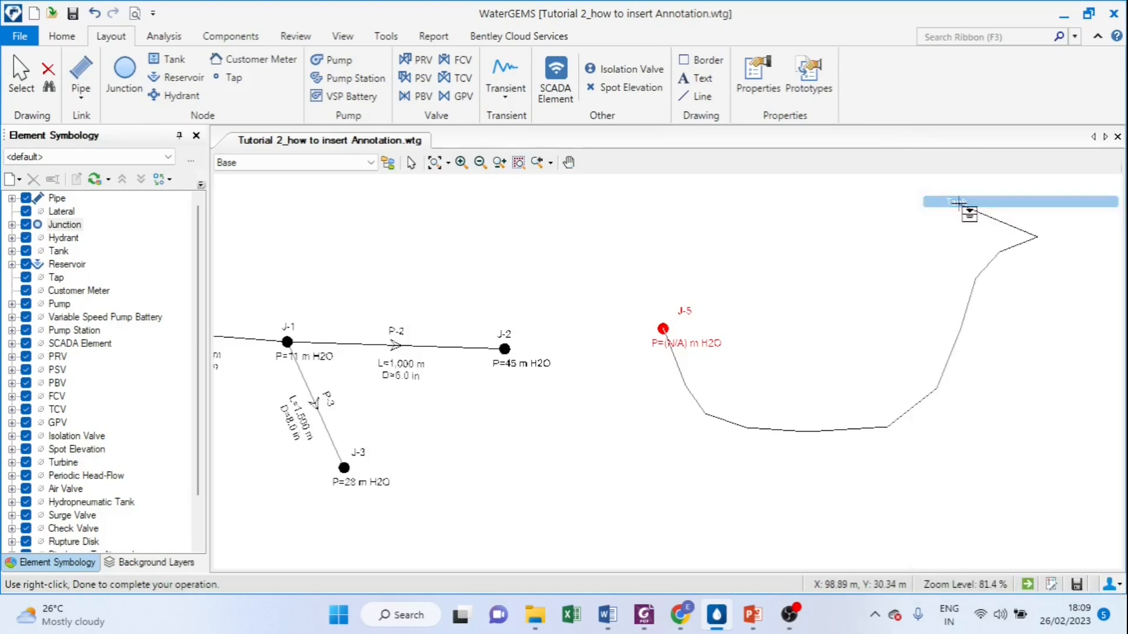
pyautogui.click(1044, 225)
pyautogui.rightClick(1044, 225)
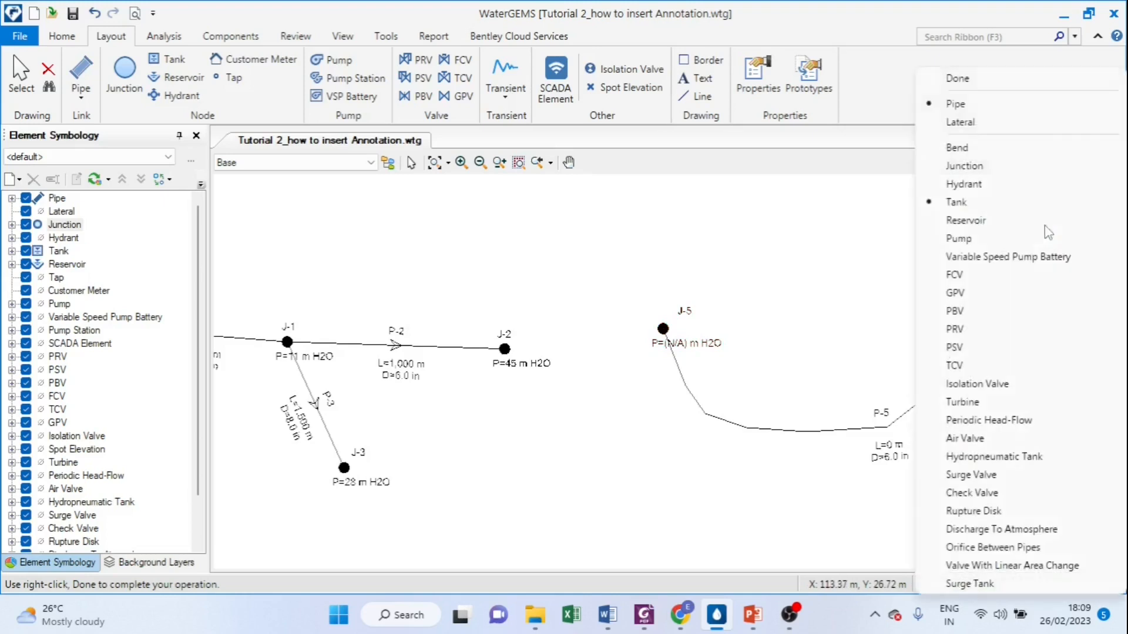
pyautogui.click(963, 79)
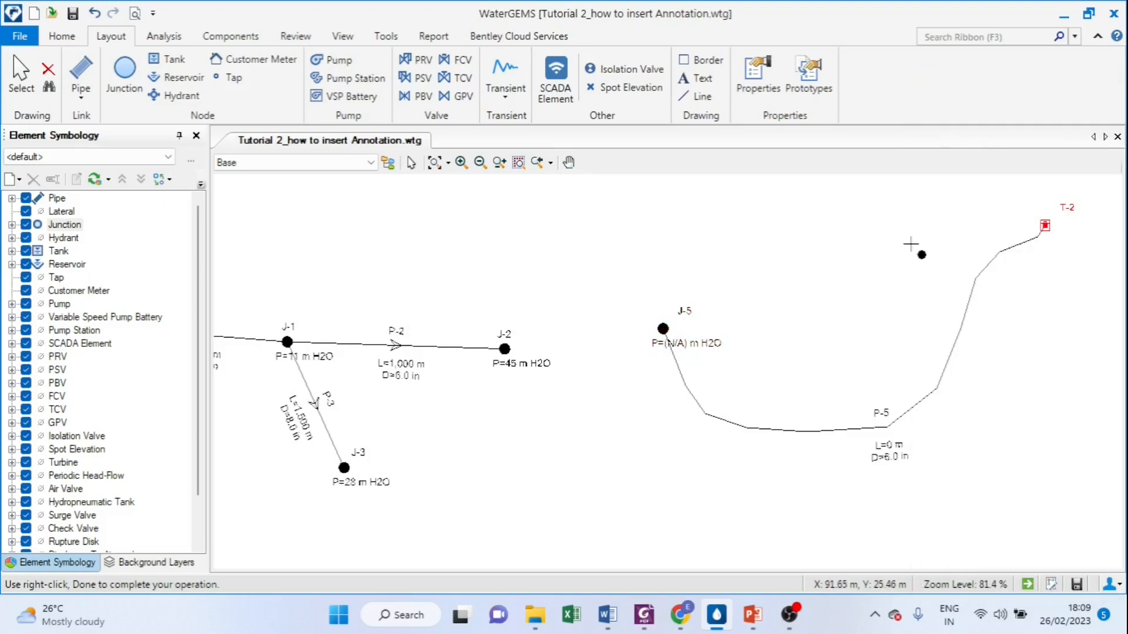
pyautogui.rightClick(865, 325)
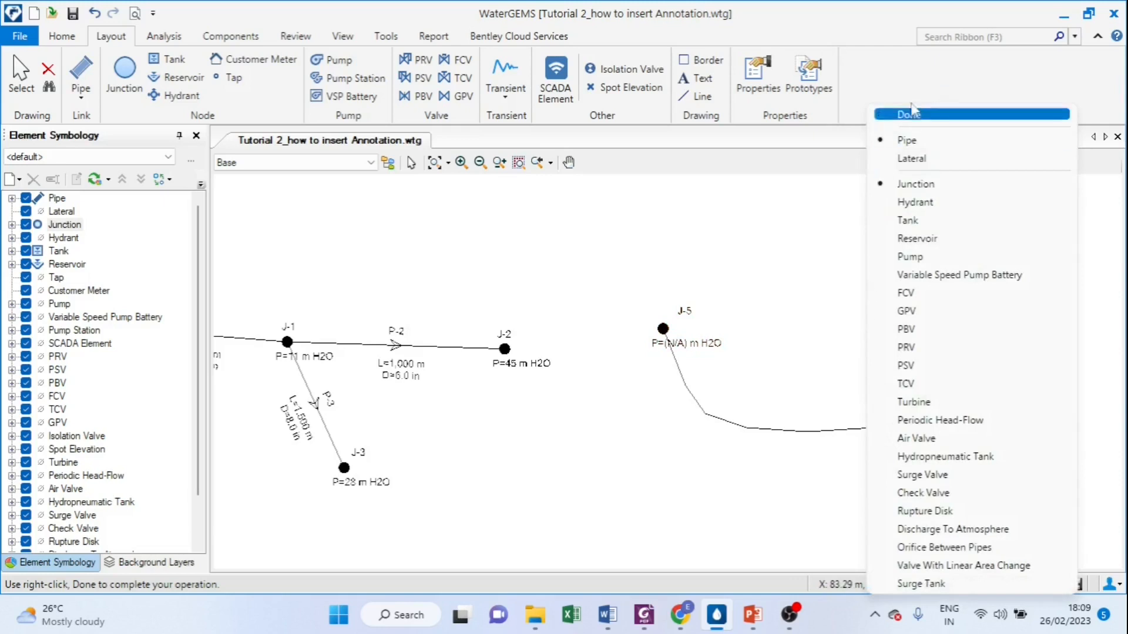
pyautogui.click(913, 115)
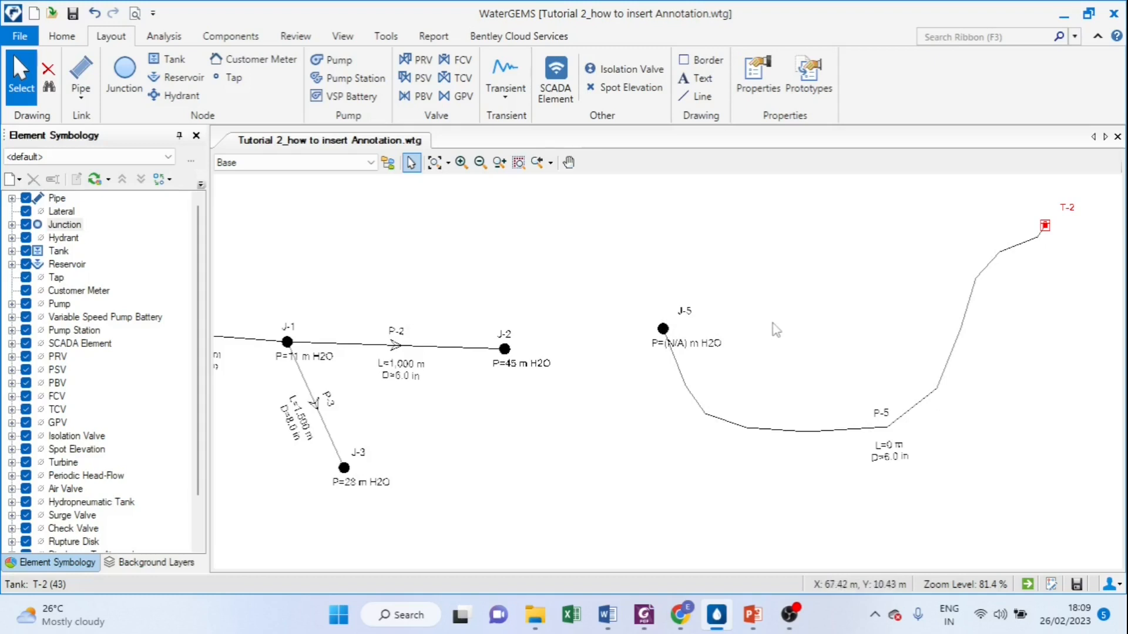
# Step: Switch to the Announcement presentation in PowerPoint and start its slide show
pyautogui.scroll(-1, 780, 327)
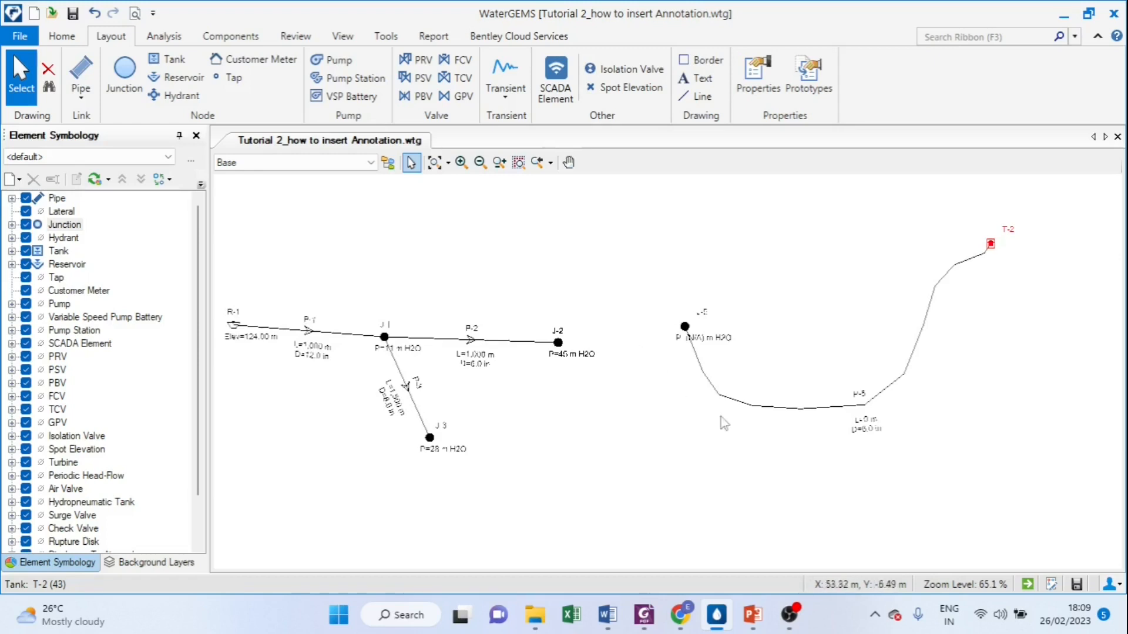
pyautogui.click(753, 614)
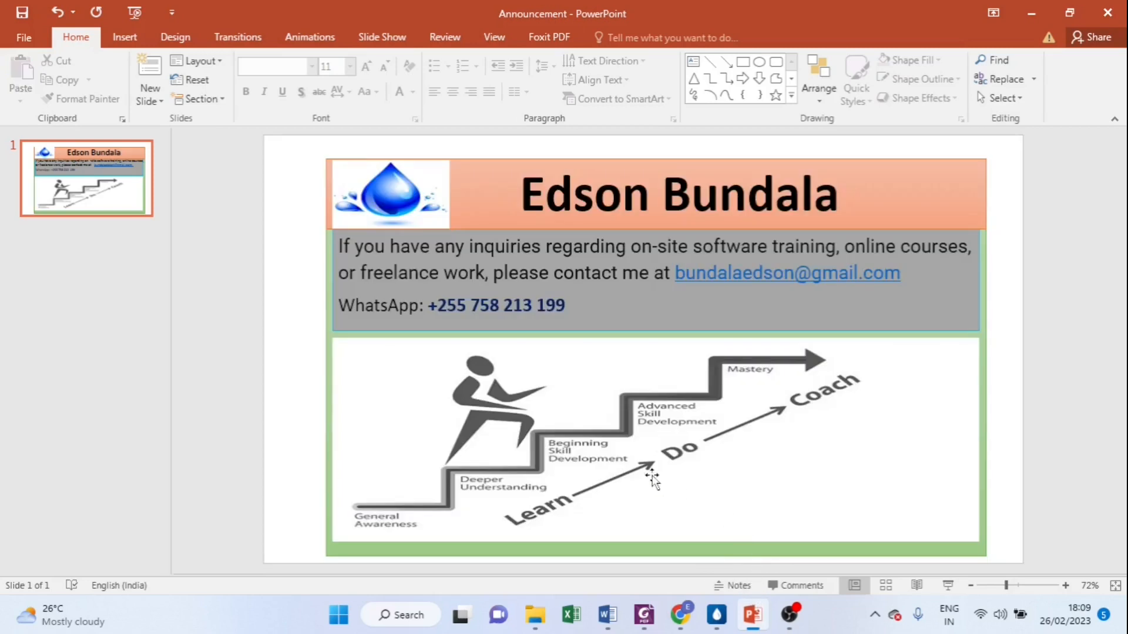
pyautogui.click(949, 586)
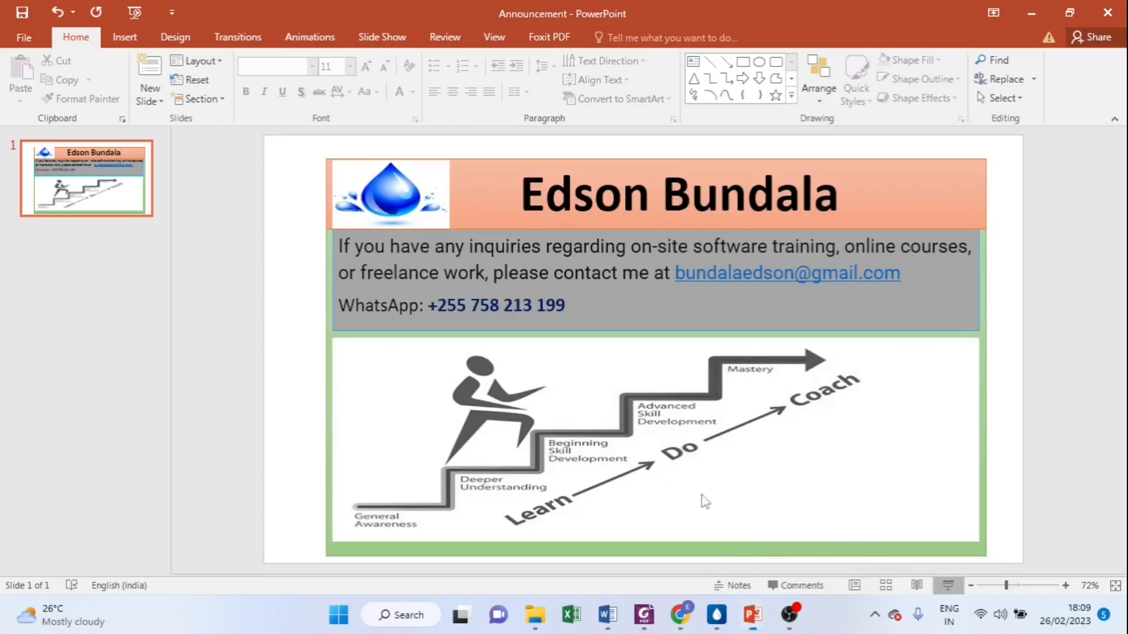